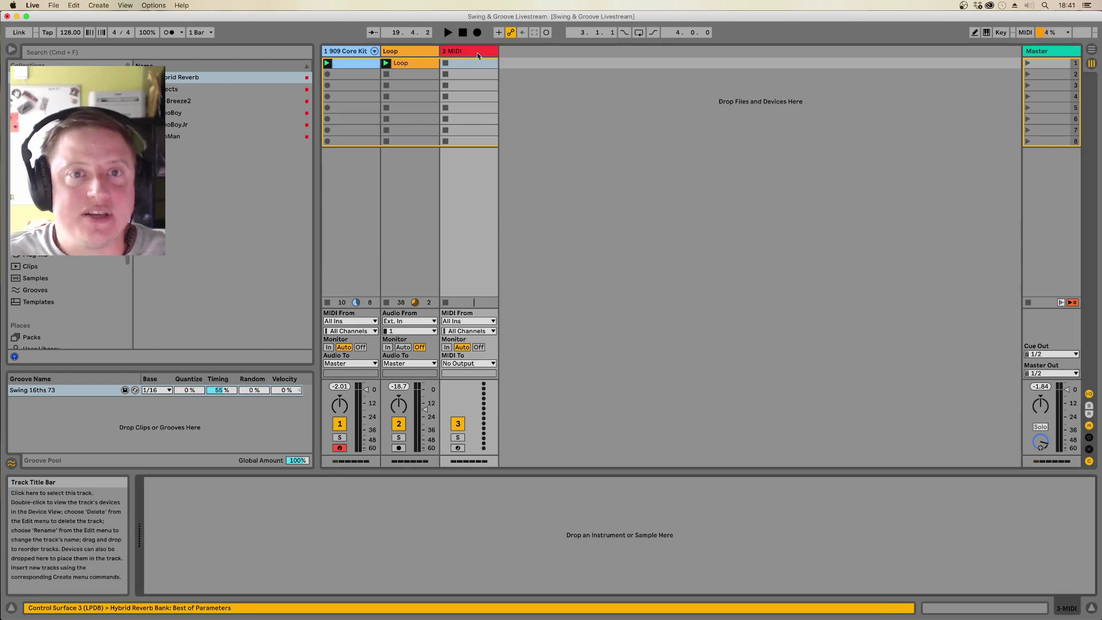
Step: Open the Rave Stabs user folder in the browser and preview one of its samples
{"action": "scroll", "coordinate": [58, 276], "scroll_direction": "down", "scroll_amount": 2}
{"action": "scroll", "coordinate": [57, 276], "scroll_direction": "down", "scroll_amount": 3}
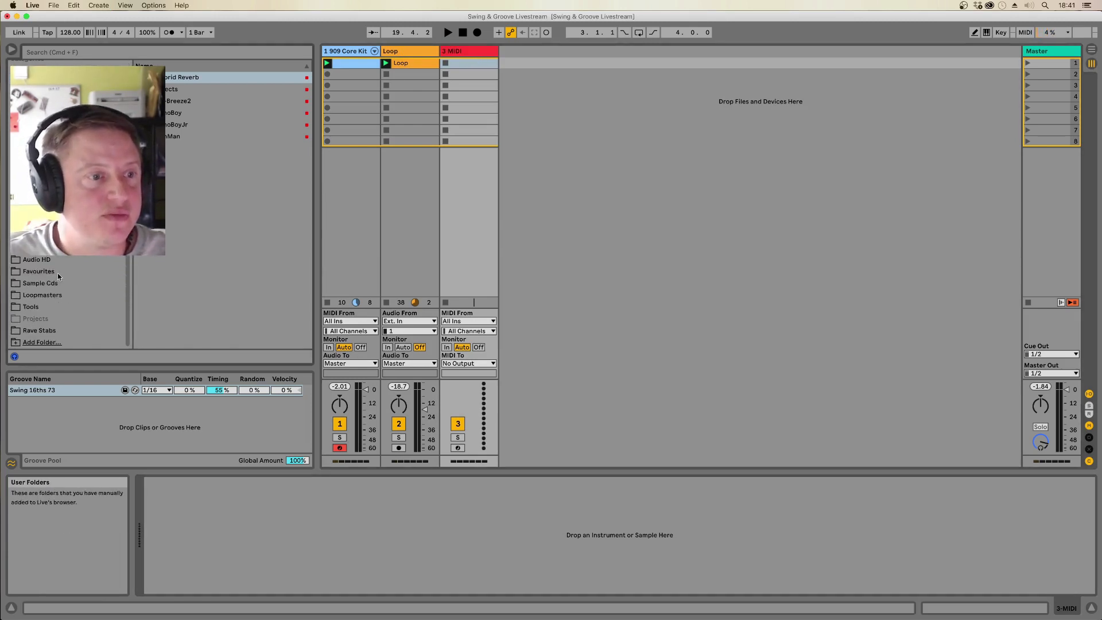
{"action": "left_click", "coordinate": [41, 331]}
{"action": "left_click", "coordinate": [218, 278]}
{"action": "left_click", "coordinate": [213, 298]}
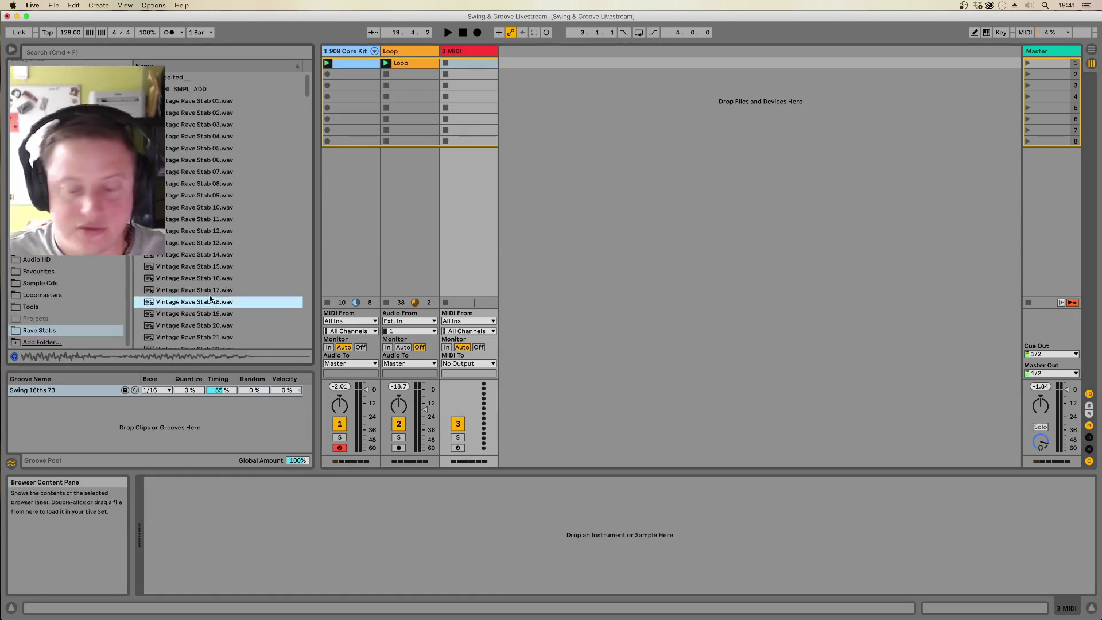
Step: Audition the following rave stab samples one by one and load Vintage Rave Stab 34 onto the empty third MIDI track
{"action": "key", "text": "Down"}
{"action": "key", "text": "Down"}
{"action": "key", "text": "Down"}
{"action": "key", "text": "Down"}
{"action": "key", "text": "Down"}
{"action": "key", "text": "Down"}
{"action": "key", "text": "Down"}
{"action": "key", "text": "Down"}
{"action": "key", "text": "Down"}
{"action": "key", "text": "Down"}
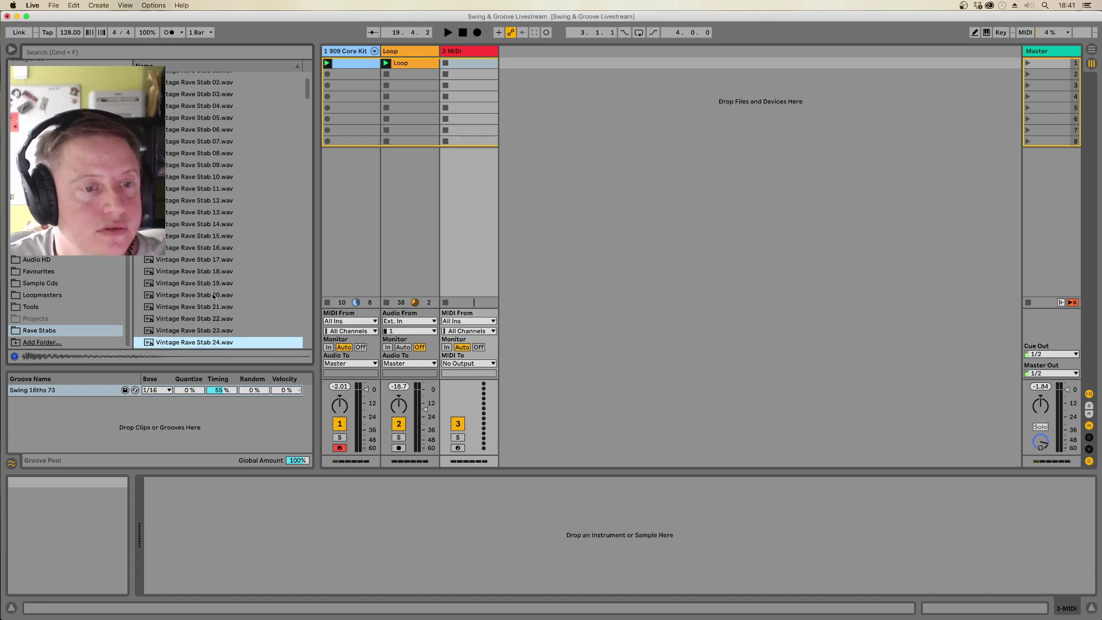
{"action": "key", "text": "Down"}
{"action": "key", "text": "Down"}
{"action": "key", "text": "Down"}
{"action": "key", "text": "Down"}
{"action": "key", "text": "Down"}
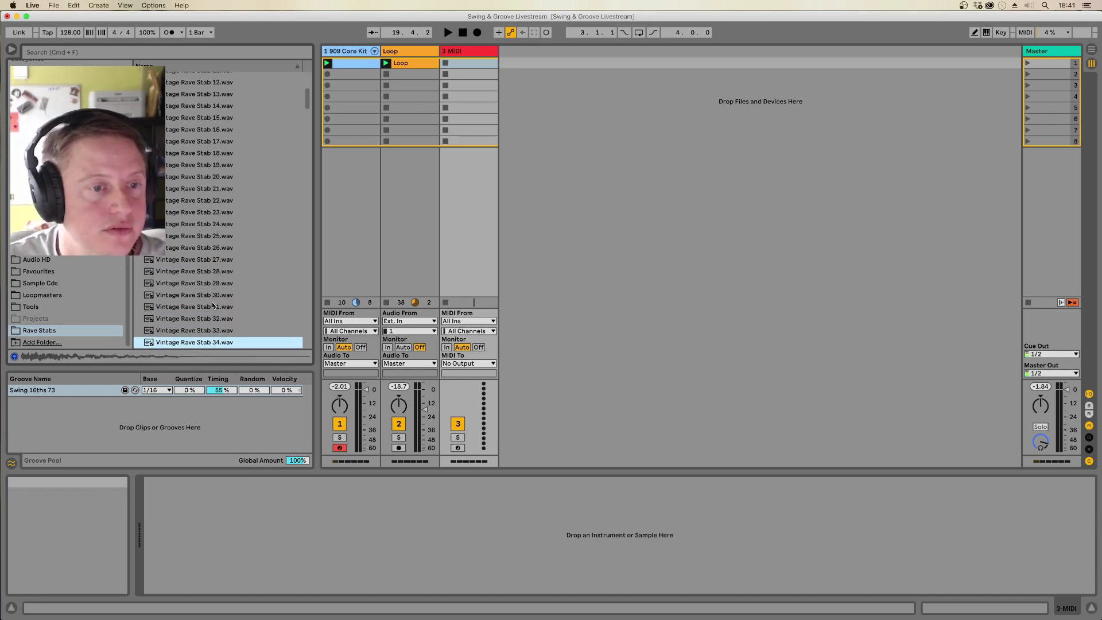
{"action": "key", "text": "Down"}
{"action": "left_click_drag", "start_coordinate": [195, 337], "coordinate": [248, 534]}
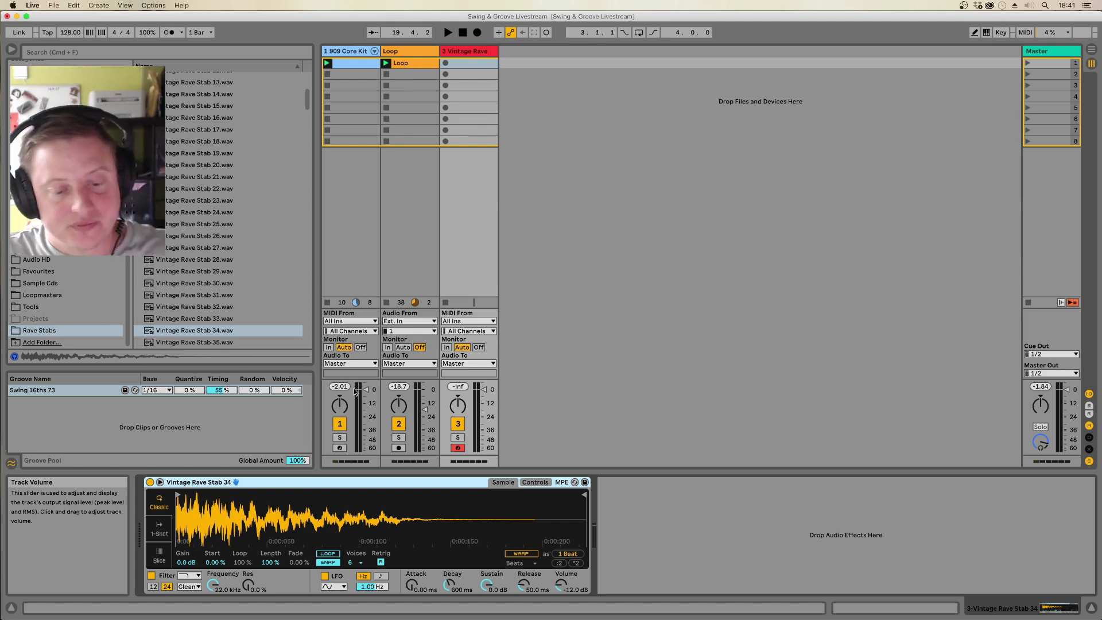
Step: While the set plays, set the stab sampler's filter frequency to 1.78 kHz and its volume to -5.71 dB
{"action": "key", "text": "space"}
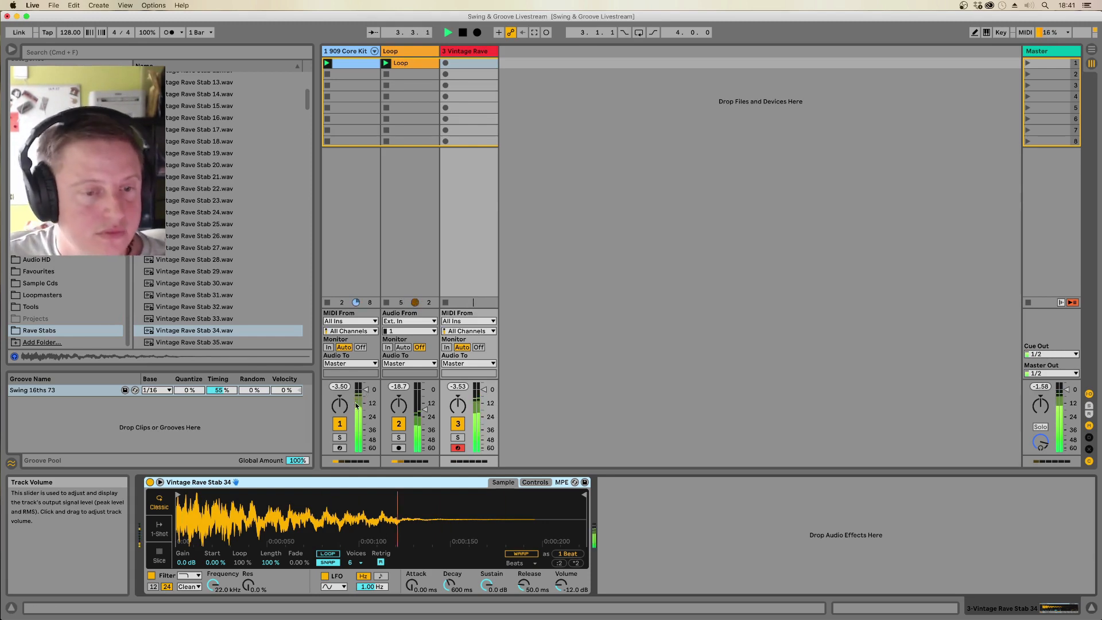
{"action": "left_click_drag", "start_coordinate": [212, 584], "coordinate": [213, 608]}
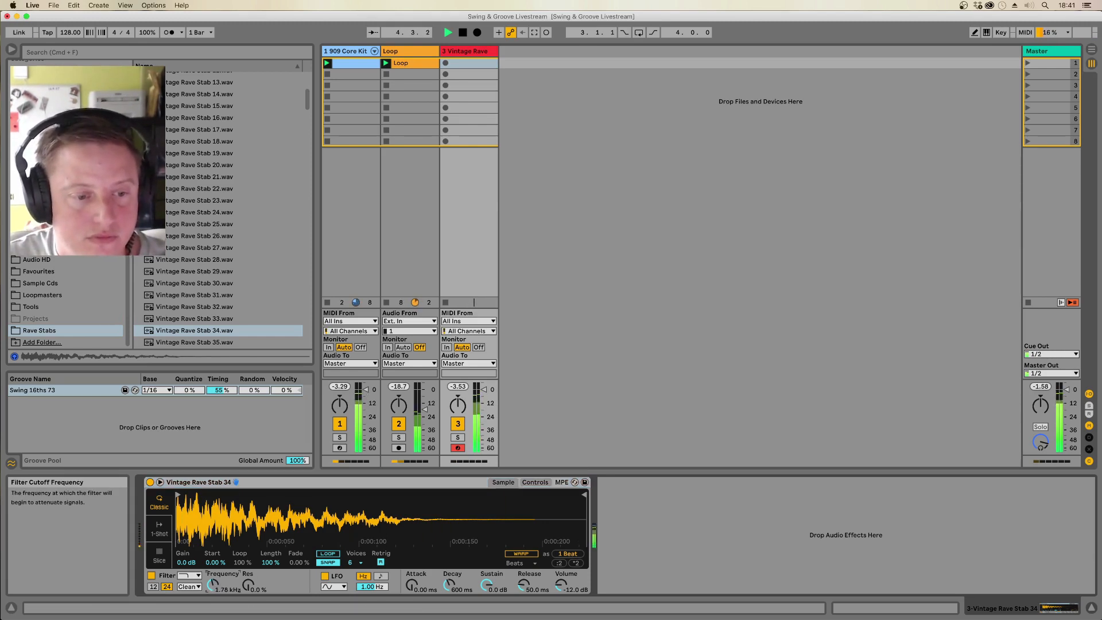
{"action": "left_click_drag", "start_coordinate": [561, 585], "coordinate": [561, 581]}
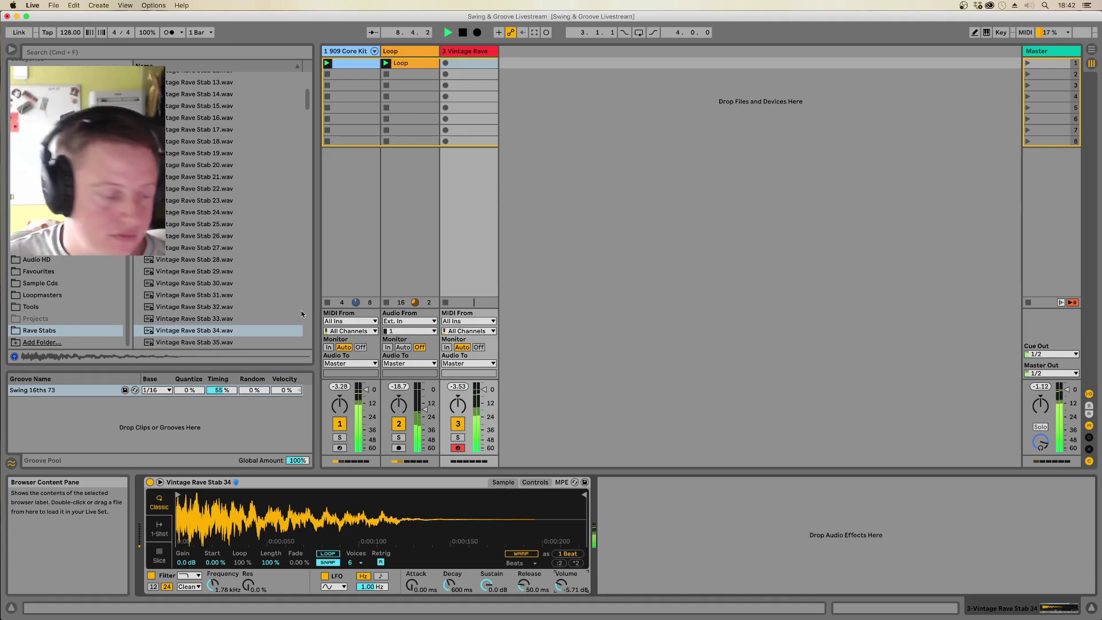
{"action": "key", "text": "space"}
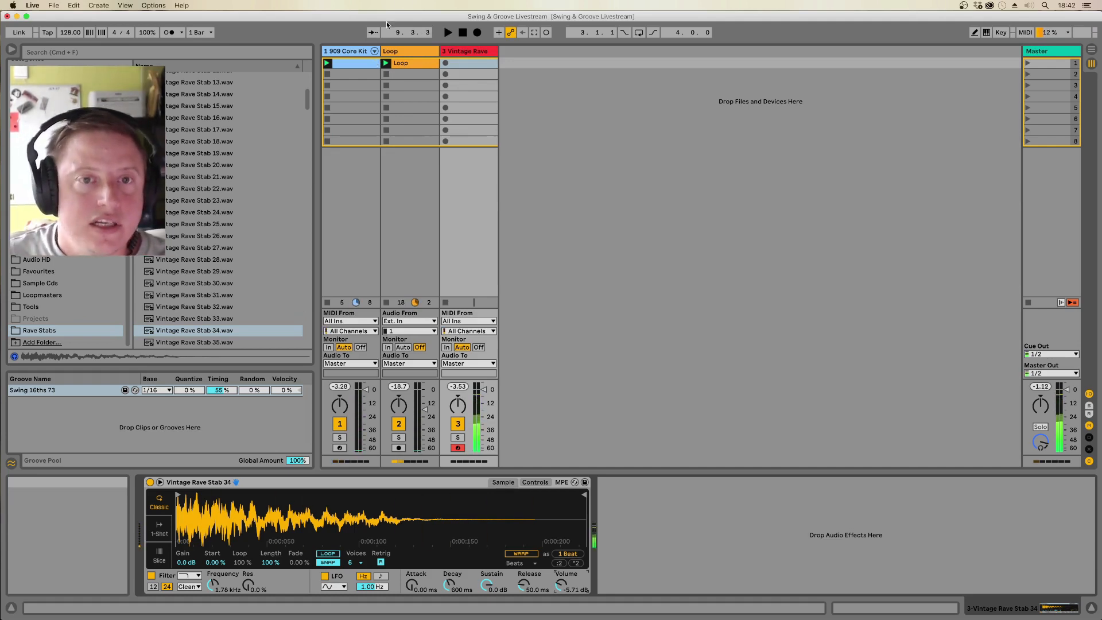
Step: Create an empty MIDI clip in the first slot of the Vintage Rave track and launch it with the beat
{"action": "double_click", "coordinate": [483, 64]}
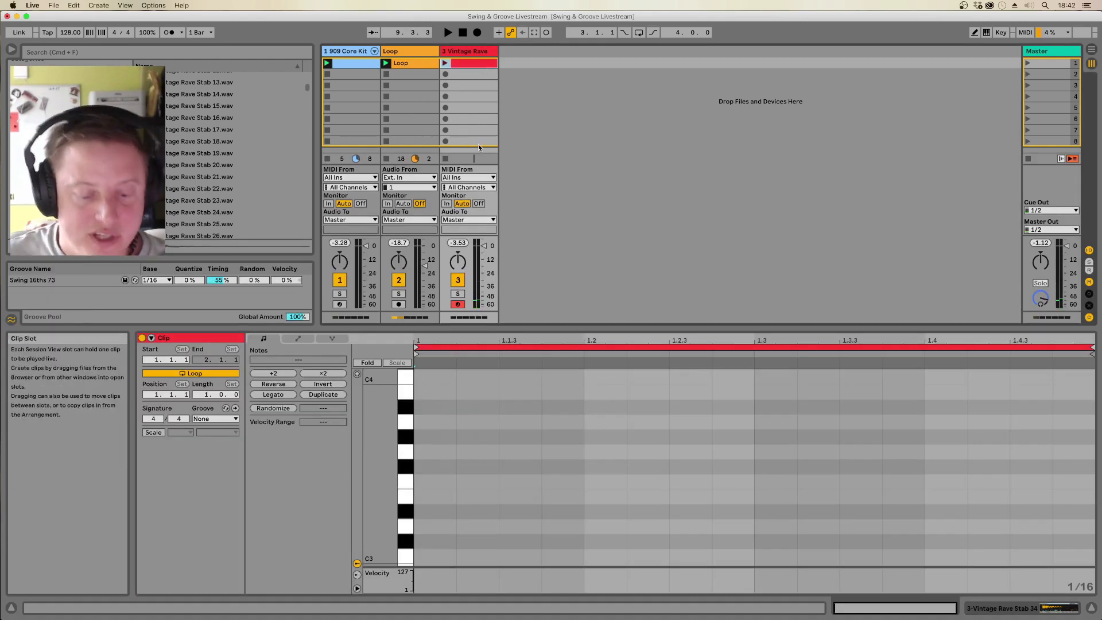
{"action": "key", "text": "space"}
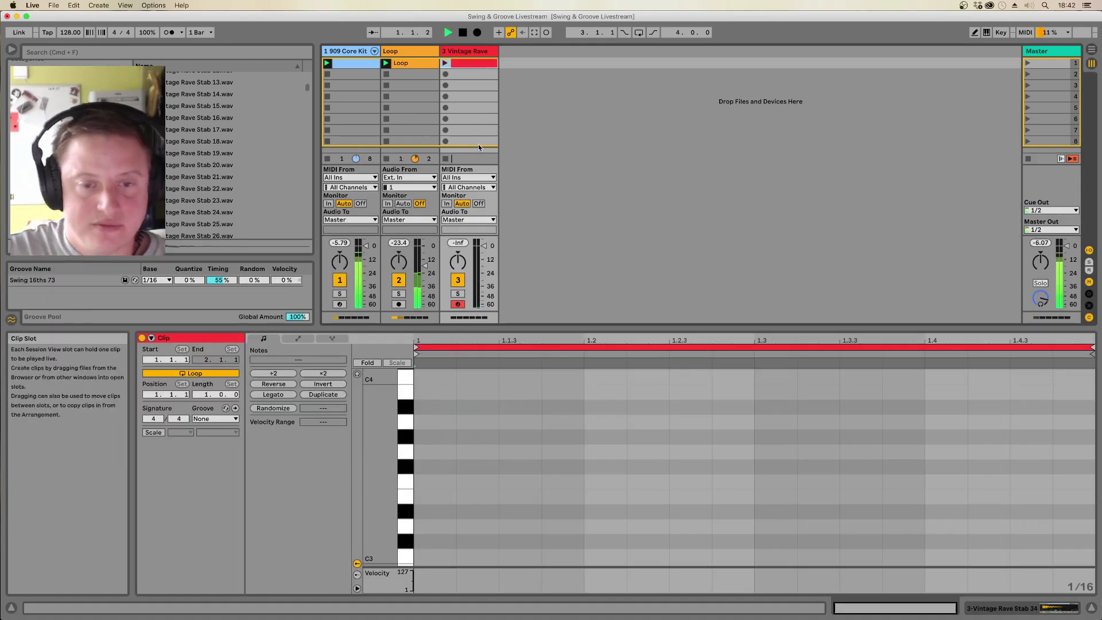
{"action": "left_click", "coordinate": [447, 64]}
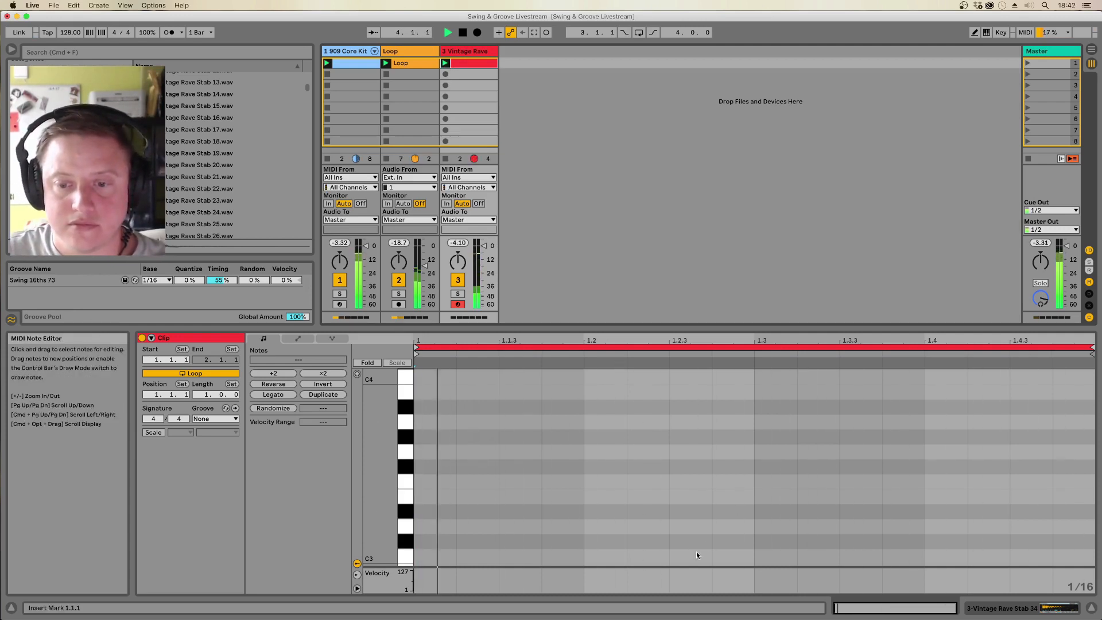
Step: Place a C3 note at 1.2.4, duplicate the loop to two bars and add another C3 note at 2.3.2
{"action": "double_click", "coordinate": [726, 556]}
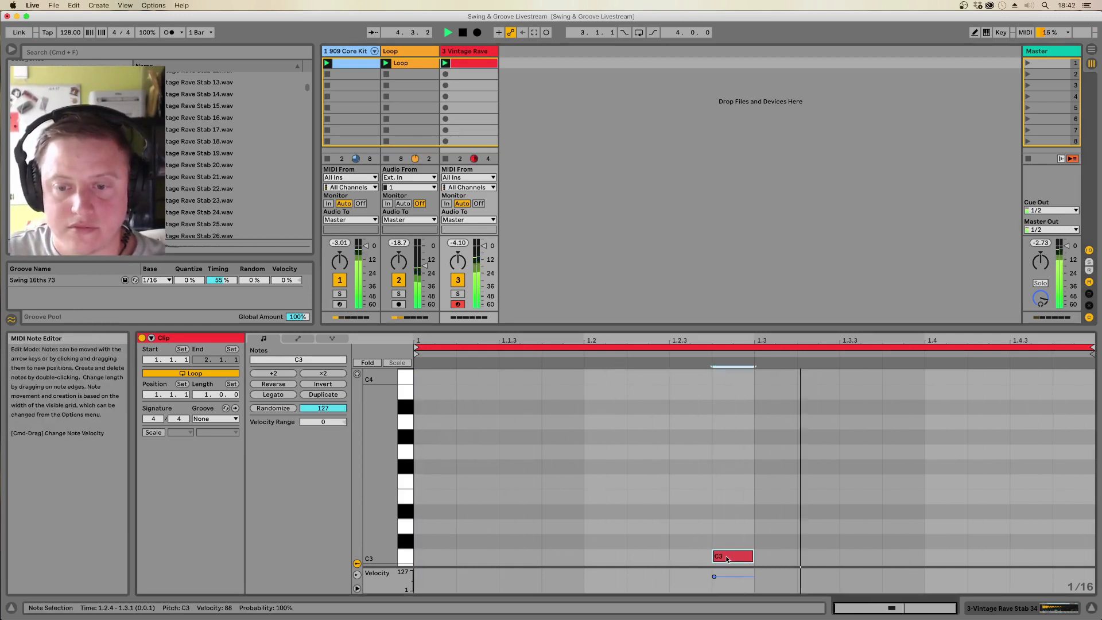
{"action": "left_click", "coordinate": [323, 394]}
{"action": "left_click", "coordinate": [839, 538]}
{"action": "double_click", "coordinate": [956, 556]}
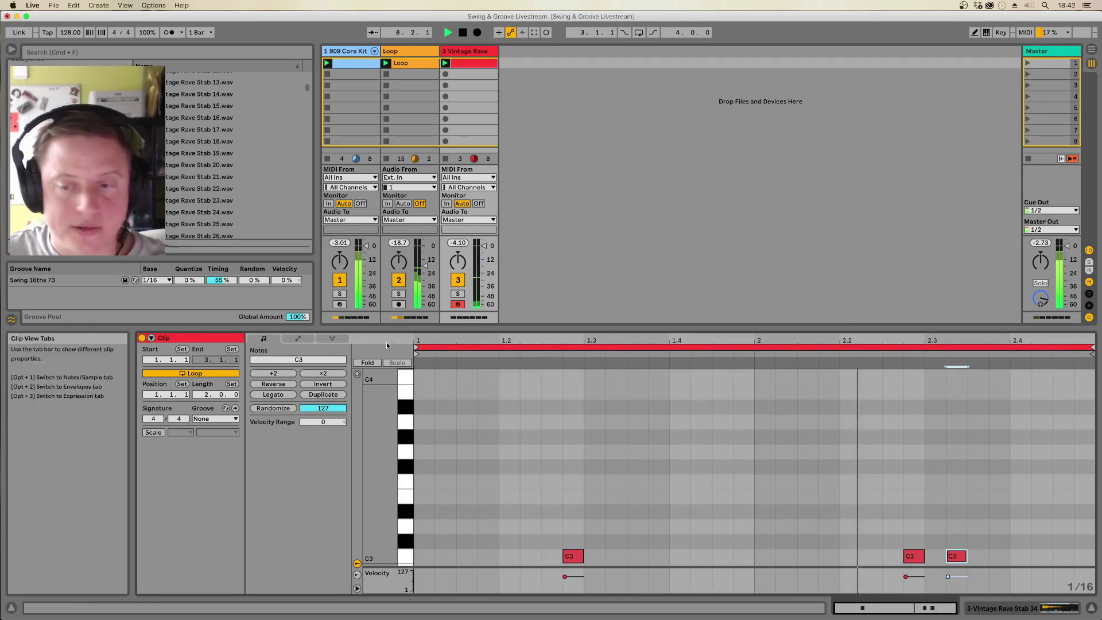
Step: Raise the stab sampler's filter frequency to 3.17 kHz during playback, and stop the set
{"action": "left_click", "coordinate": [467, 51]}
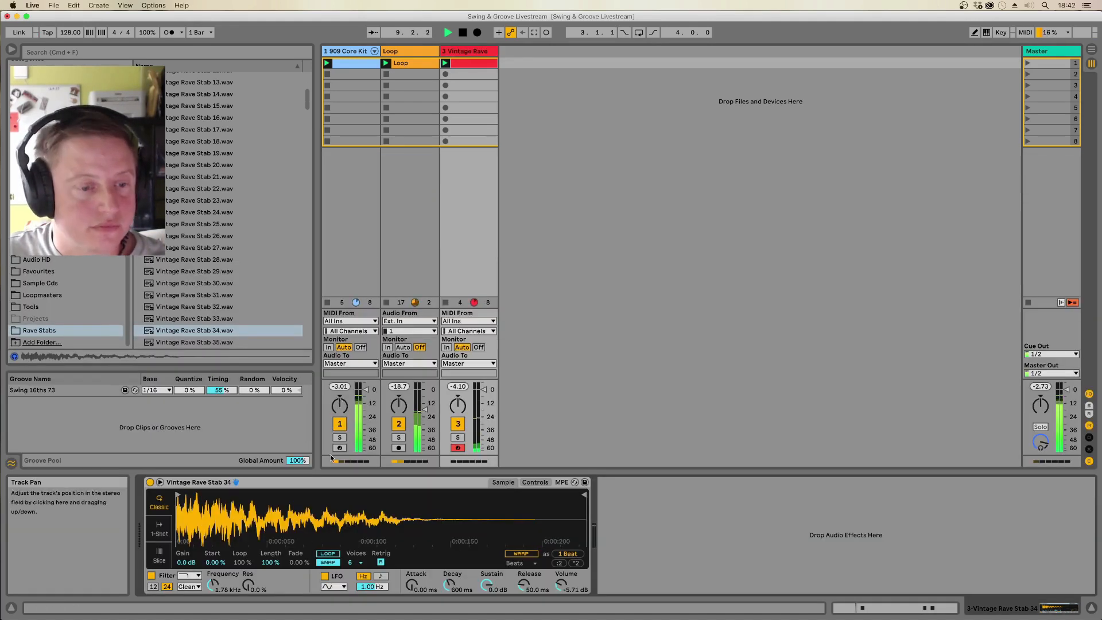
{"action": "left_click_drag", "start_coordinate": [212, 585], "coordinate": [213, 577]}
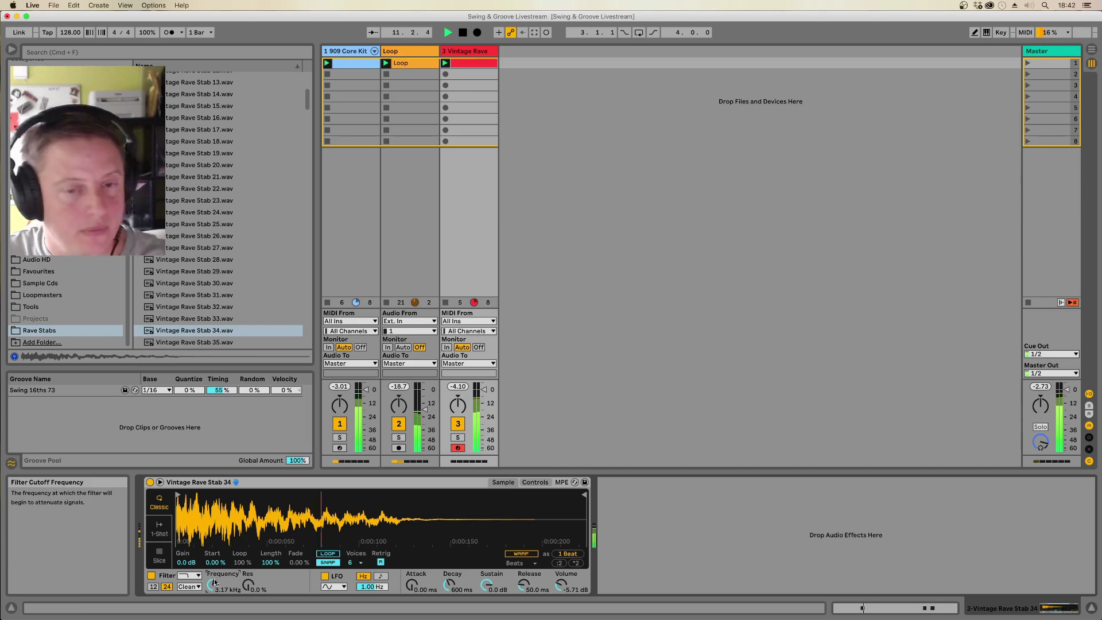
{"action": "key", "text": "space"}
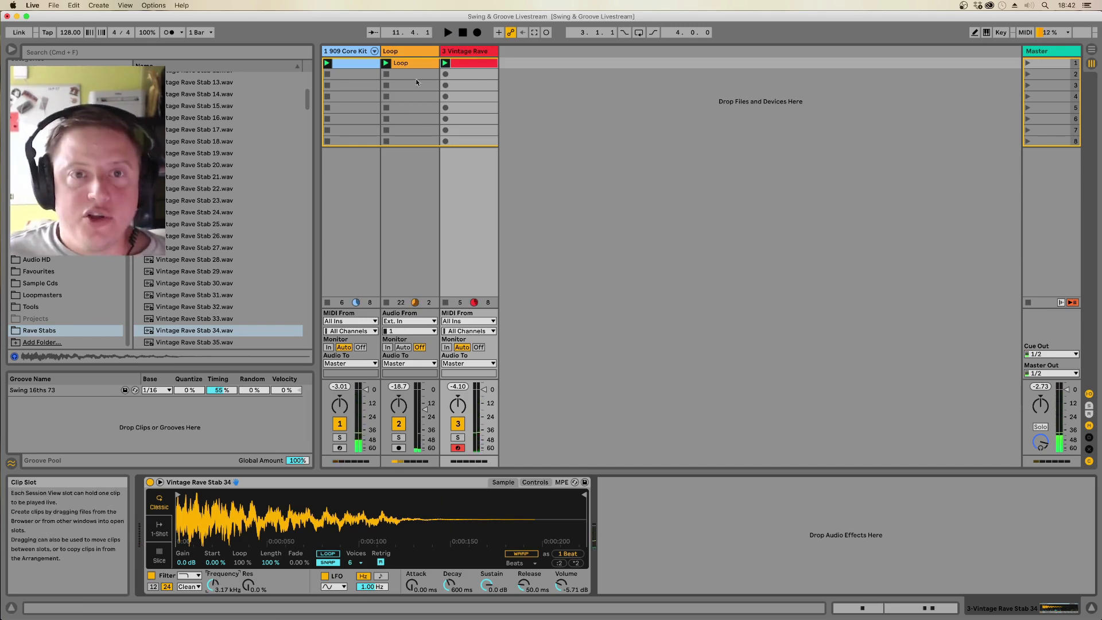
Step: Reopen the rave stab clip and select its three C3 notes individually to examine their positions on the 1/16 grid
{"action": "double_click", "coordinate": [480, 63]}
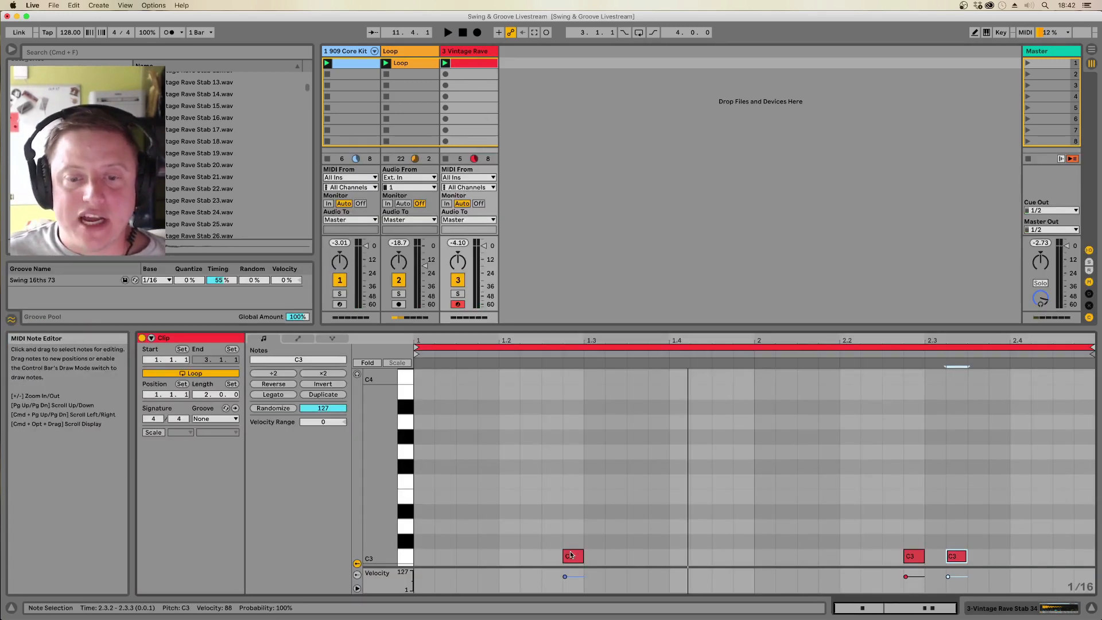
{"action": "left_click_drag", "start_coordinate": [573, 525], "coordinate": [575, 573]}
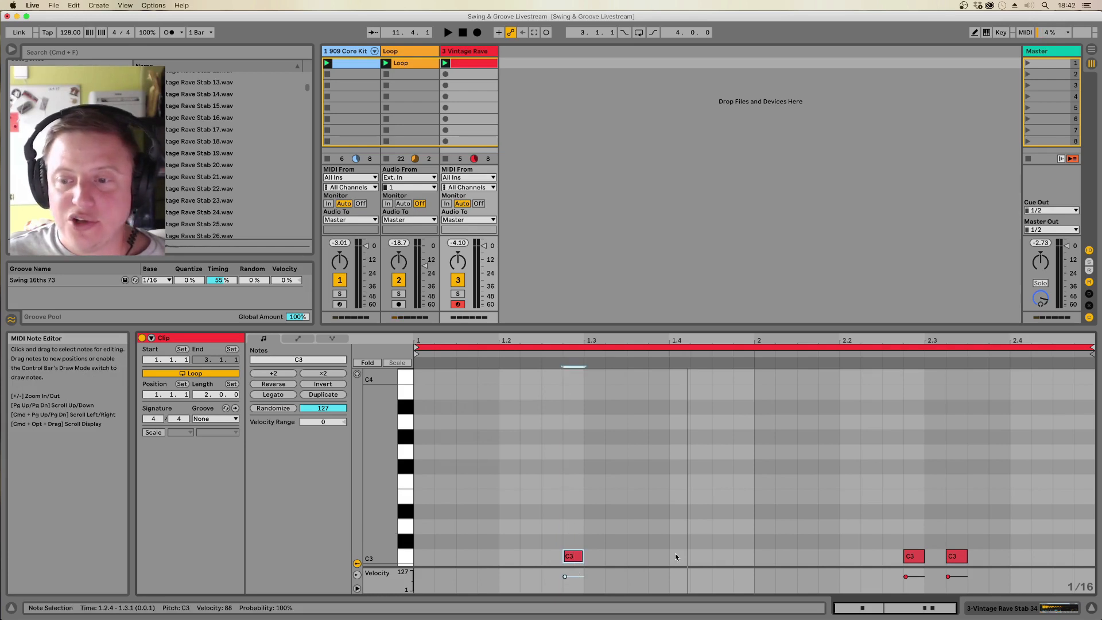
{"action": "left_click_drag", "start_coordinate": [913, 522], "coordinate": [904, 587]}
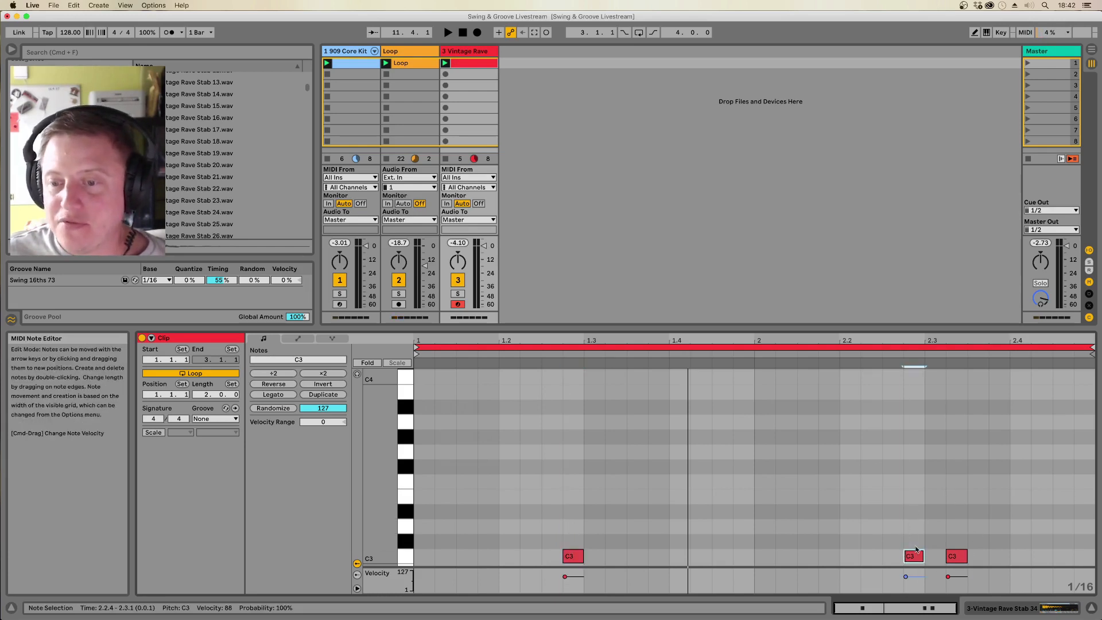
{"action": "left_click_drag", "start_coordinate": [871, 536], "coordinate": [876, 575]}
{"action": "left_click_drag", "start_coordinate": [915, 536], "coordinate": [923, 578]}
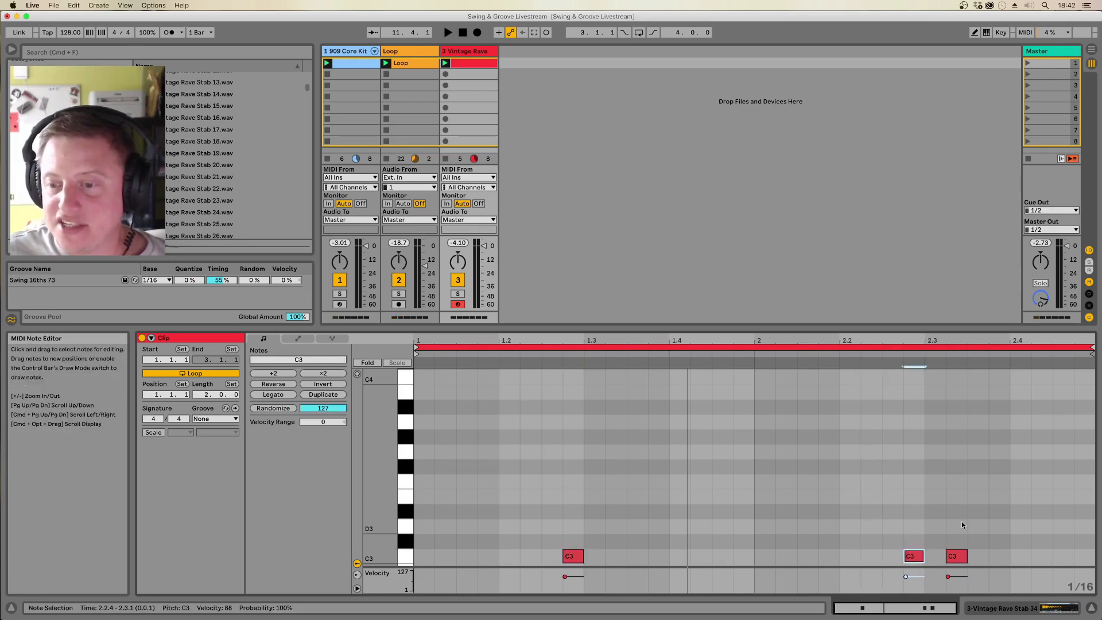
{"action": "left_click_drag", "start_coordinate": [962, 524], "coordinate": [961, 584]}
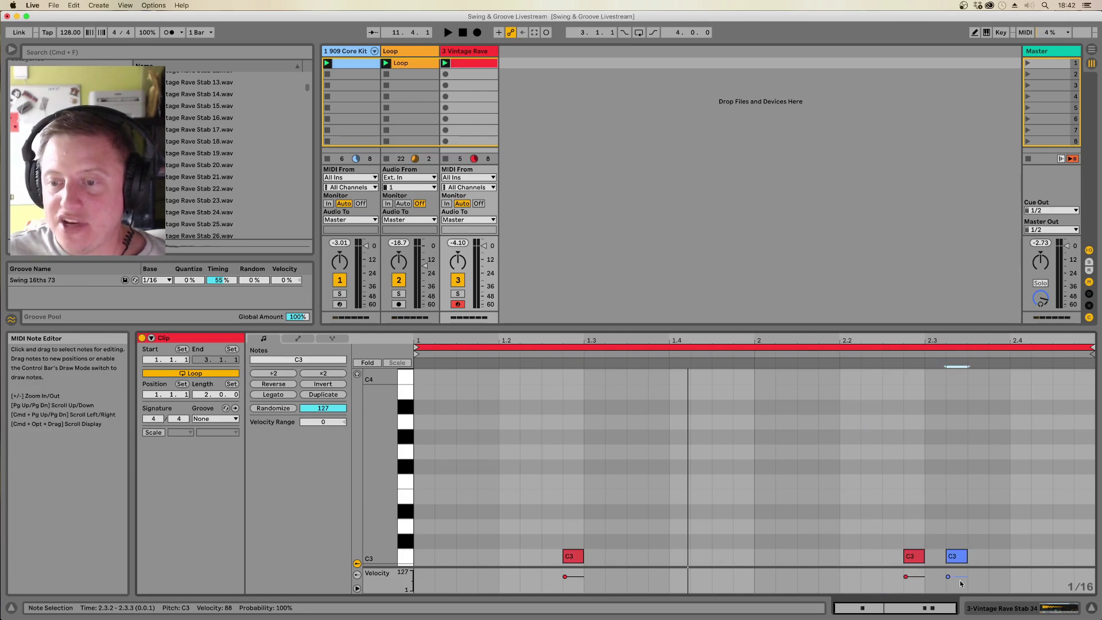
{"action": "left_click", "coordinate": [931, 480]}
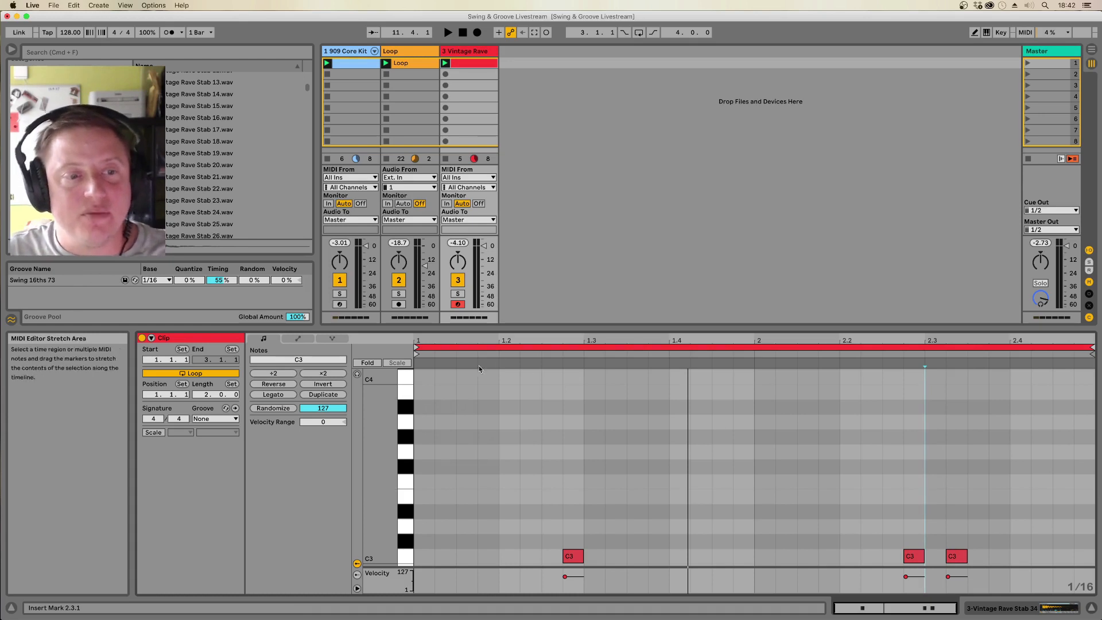
Step: Play the set and apply the Swing 16ths 73 groove to the rave stab clip
{"action": "key", "text": "space"}
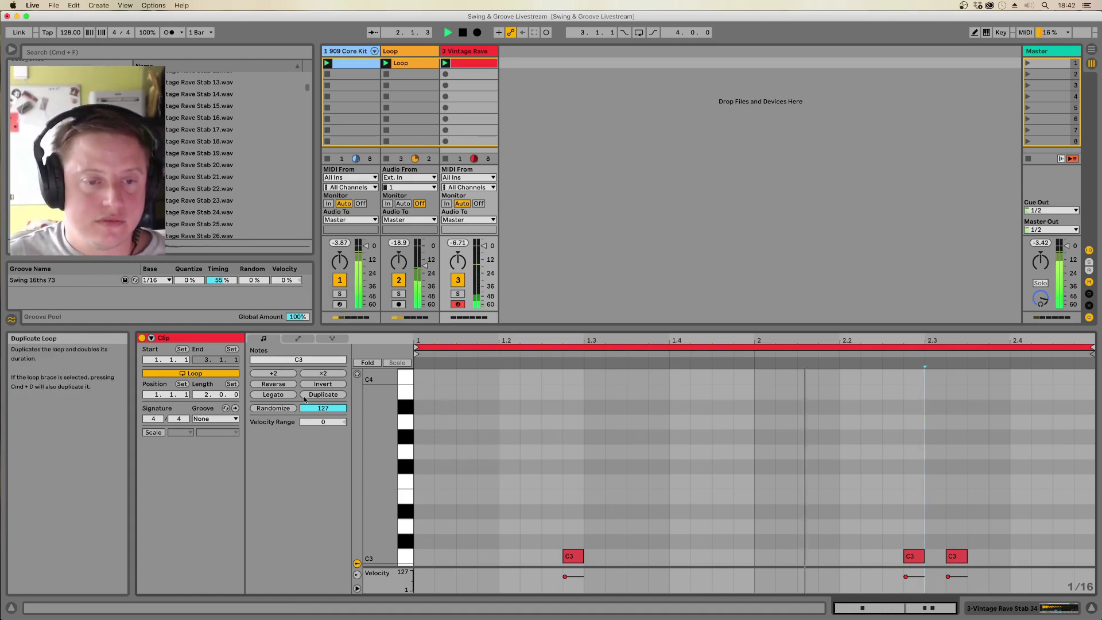
{"action": "left_click", "coordinate": [219, 422]}
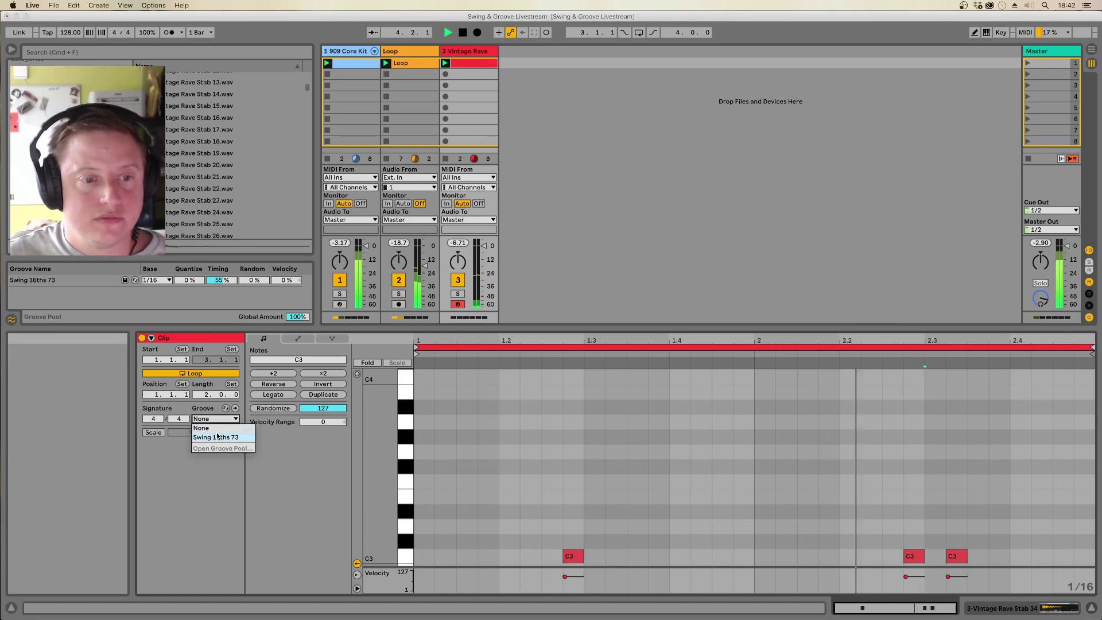
{"action": "left_click", "coordinate": [218, 438]}
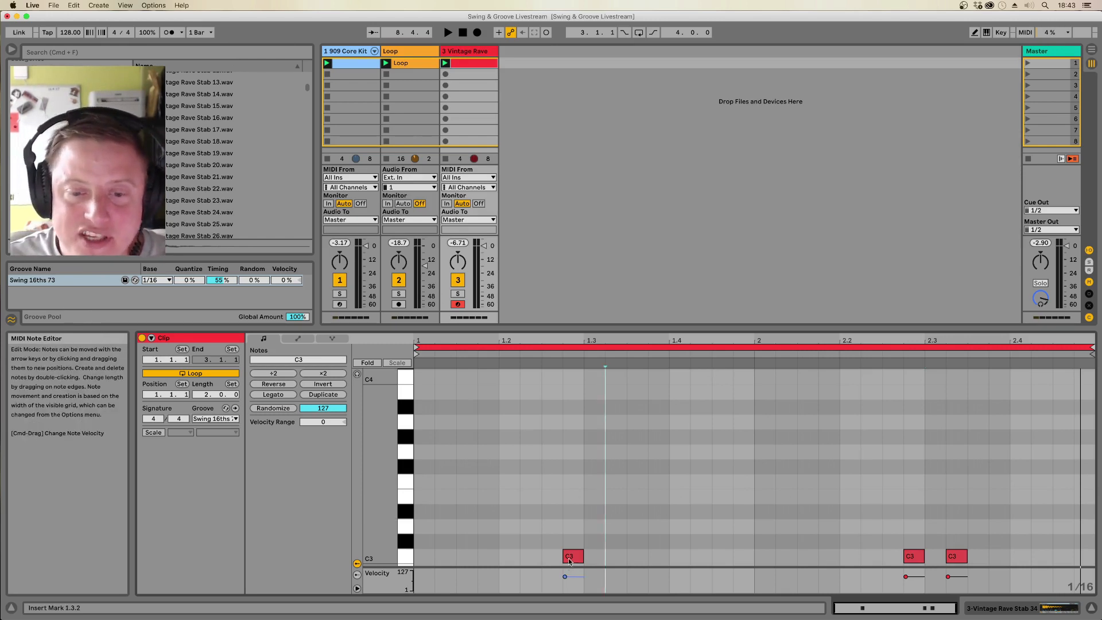
Step: Add C3 notes to the rave stab clip at 1.1.3, 1.2.2, 1.4.2, 1.4.4, 2.1.2 and 2.1.4
{"action": "double_click", "coordinate": [548, 556]}
{"action": "left_click_drag", "start_coordinate": [546, 558], "coordinate": [527, 556]}
{"action": "double_click", "coordinate": [467, 556]}
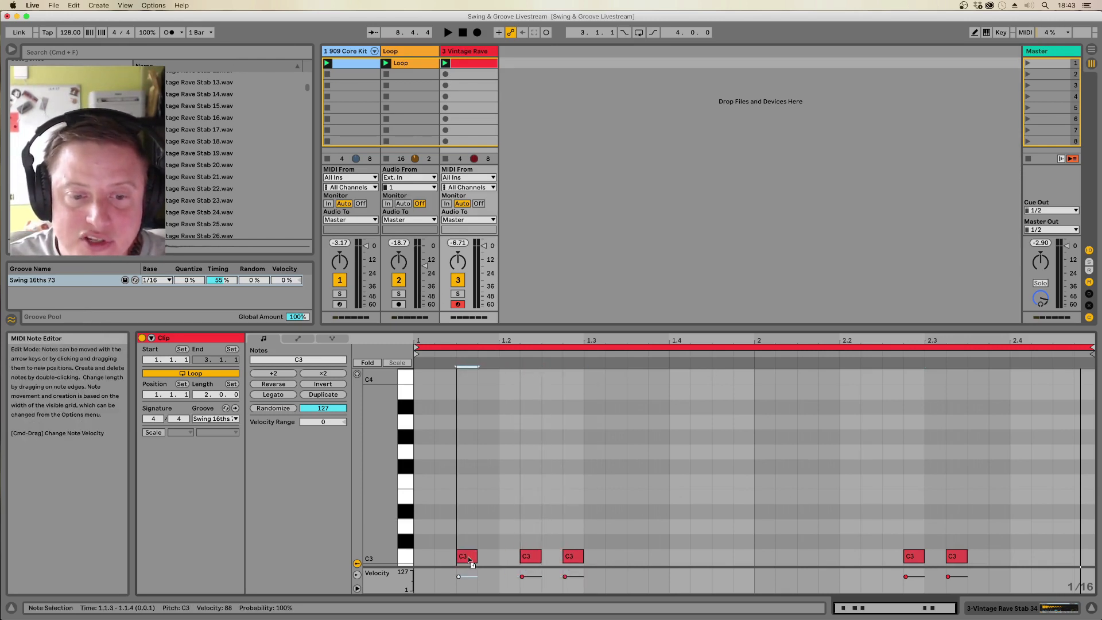
{"action": "double_click", "coordinate": [660, 556]}
{"action": "left_click_drag", "start_coordinate": [660, 556], "coordinate": [701, 558]}
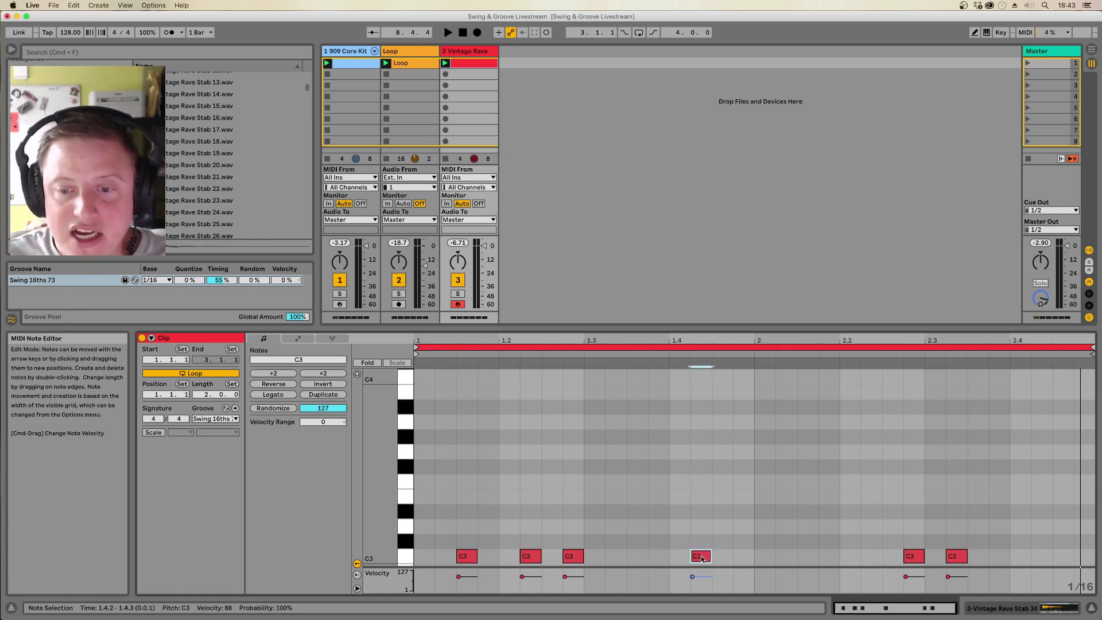
{"action": "double_click", "coordinate": [765, 556]}
{"action": "left_click_drag", "start_coordinate": [765, 556], "coordinate": [788, 557]}
{"action": "double_click", "coordinate": [807, 556]}
{"action": "double_click", "coordinate": [832, 557]}
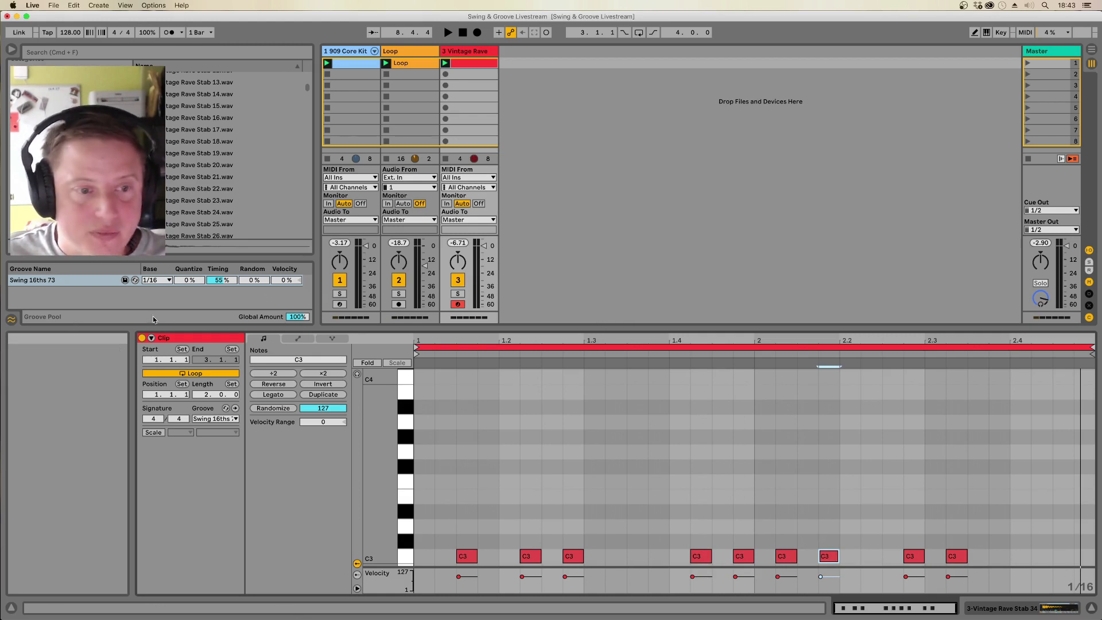
Step: Mute the 909 Core Kit and Loop tracks, and set the rave stab clip's groove to None for a solo listen
{"action": "left_click", "coordinate": [399, 280]}
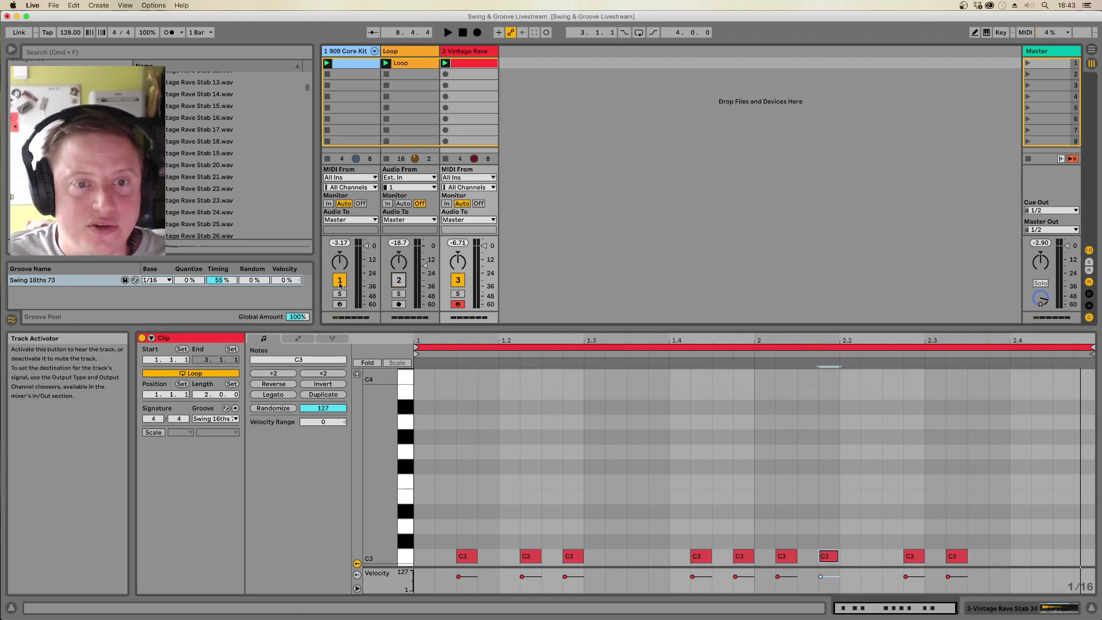
{"action": "left_click", "coordinate": [216, 419]}
{"action": "left_click", "coordinate": [218, 429]}
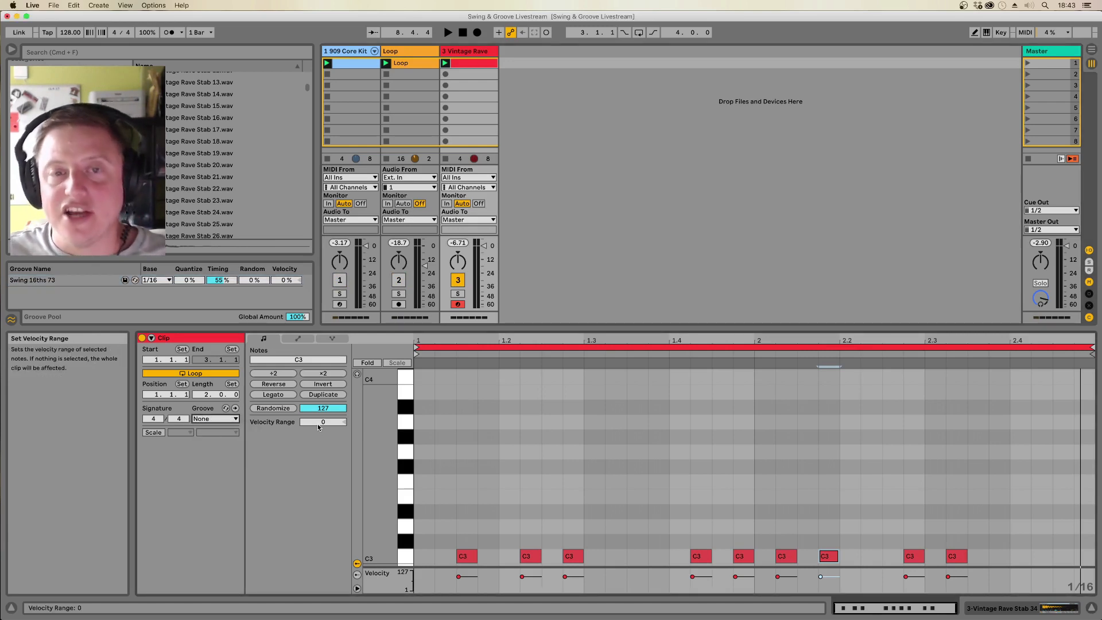
{"action": "key", "text": "space"}
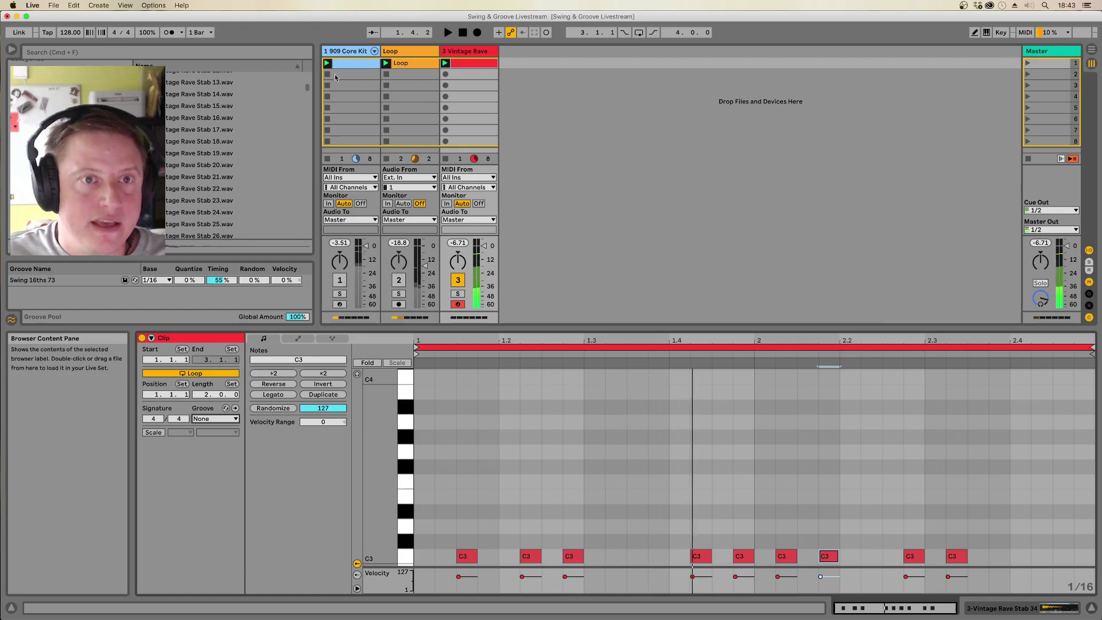
Step: Solo the 909 Core Kit track, unfold its drum chains and solo the C1 bass drum chain
{"action": "left_click", "coordinate": [339, 294]}
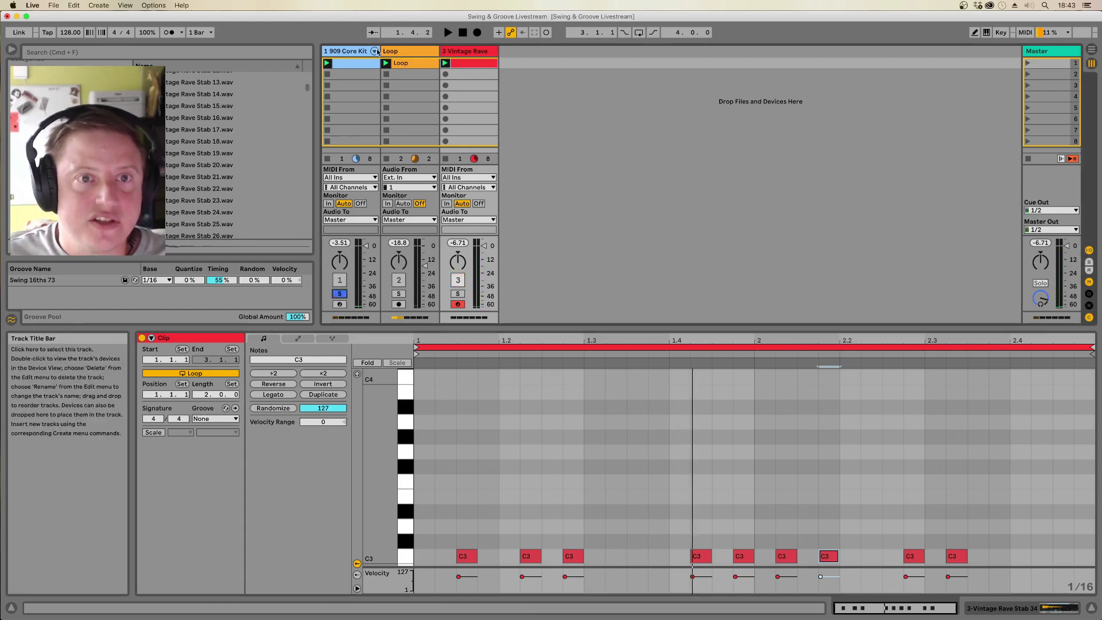
{"action": "left_click", "coordinate": [374, 52]}
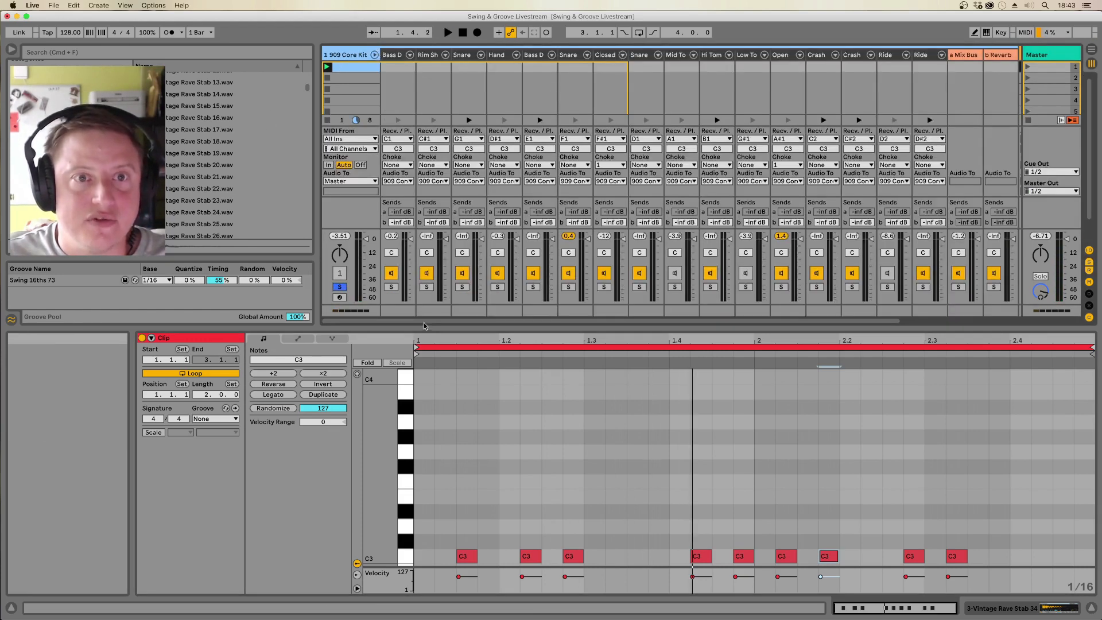
{"action": "left_click", "coordinate": [391, 286]}
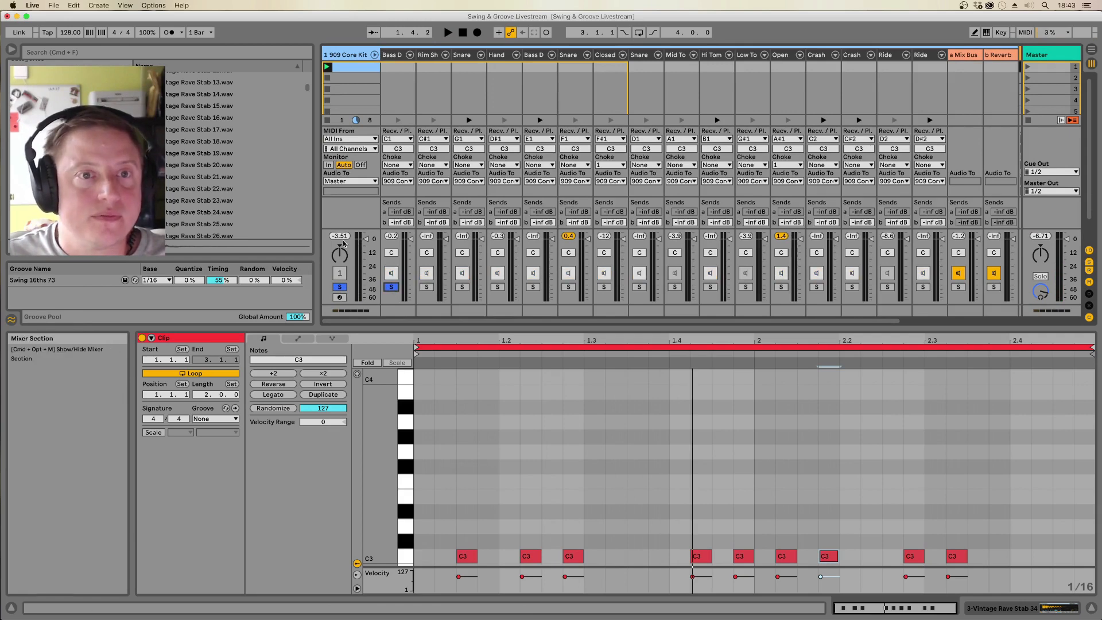
Step: Fold the 909 Core Kit's drum chains and solo the Vintage Rave track alongside the kit, playing the set to listen
{"action": "left_click", "coordinate": [374, 54]}
{"action": "key", "text": "space"}
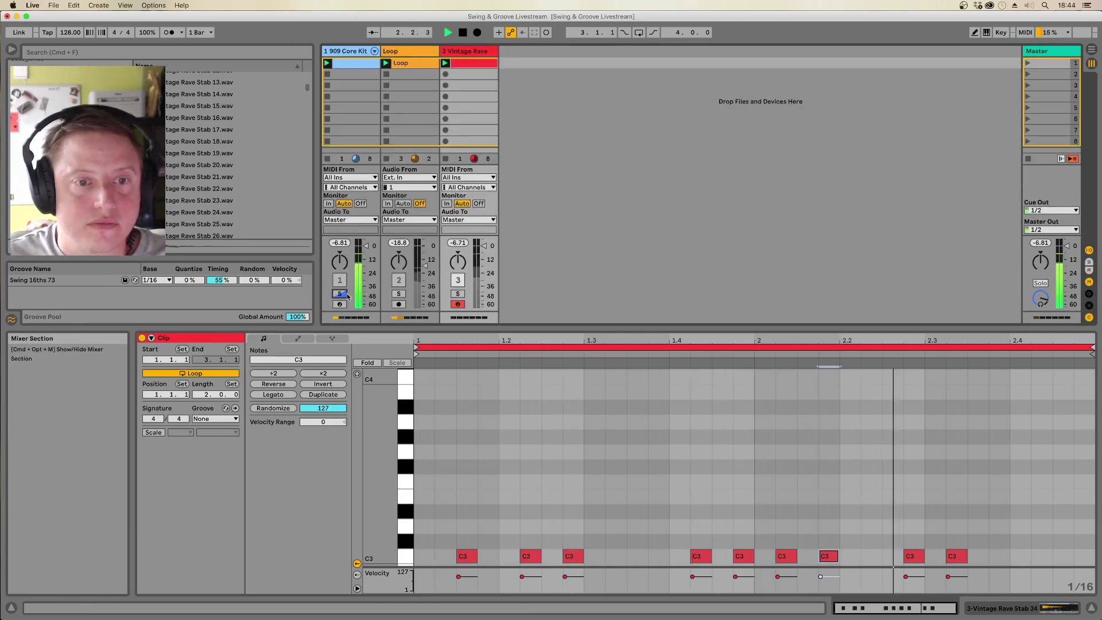
{"action": "left_click", "coordinate": [458, 295]}
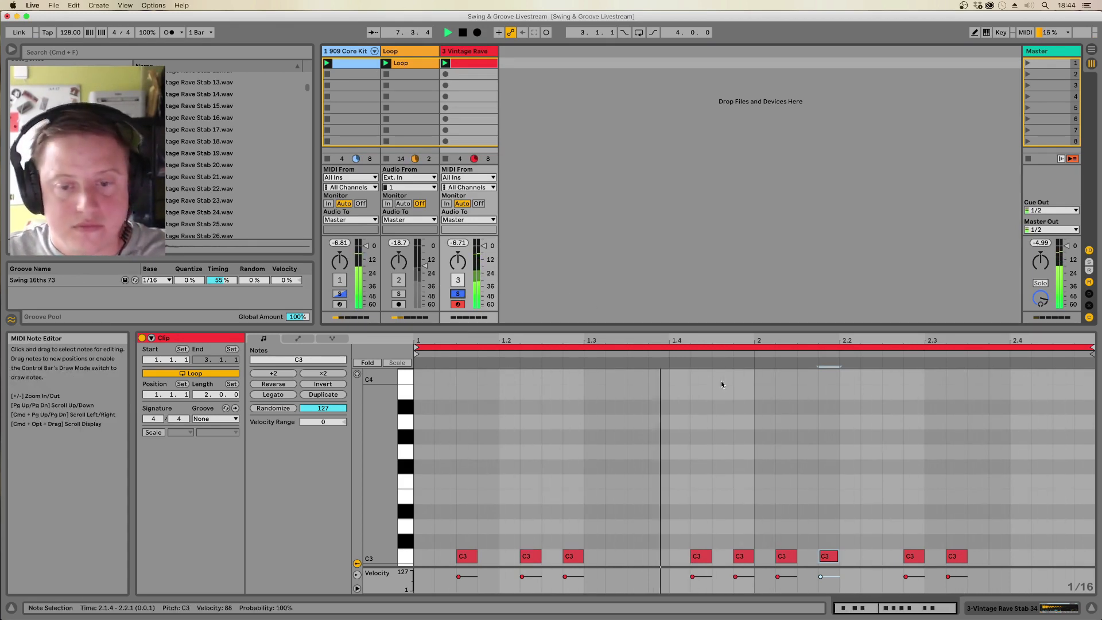
{"action": "key", "text": "space"}
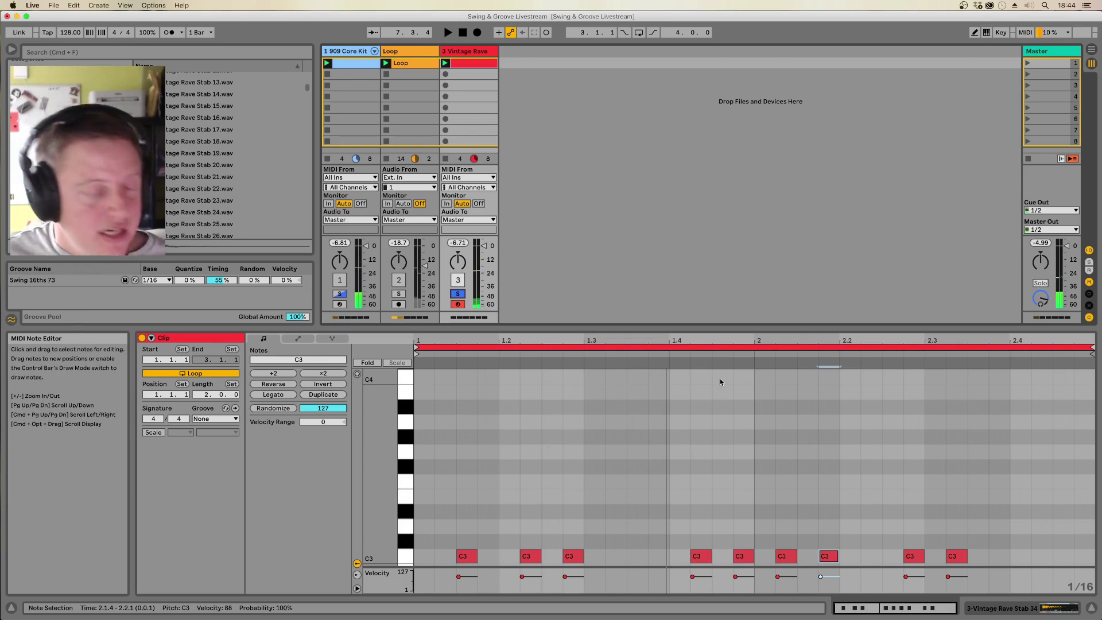
Step: Add the Echo effect from the Delay & Loop audio effects to the Vintage Rave track
{"action": "left_click", "coordinate": [473, 50]}
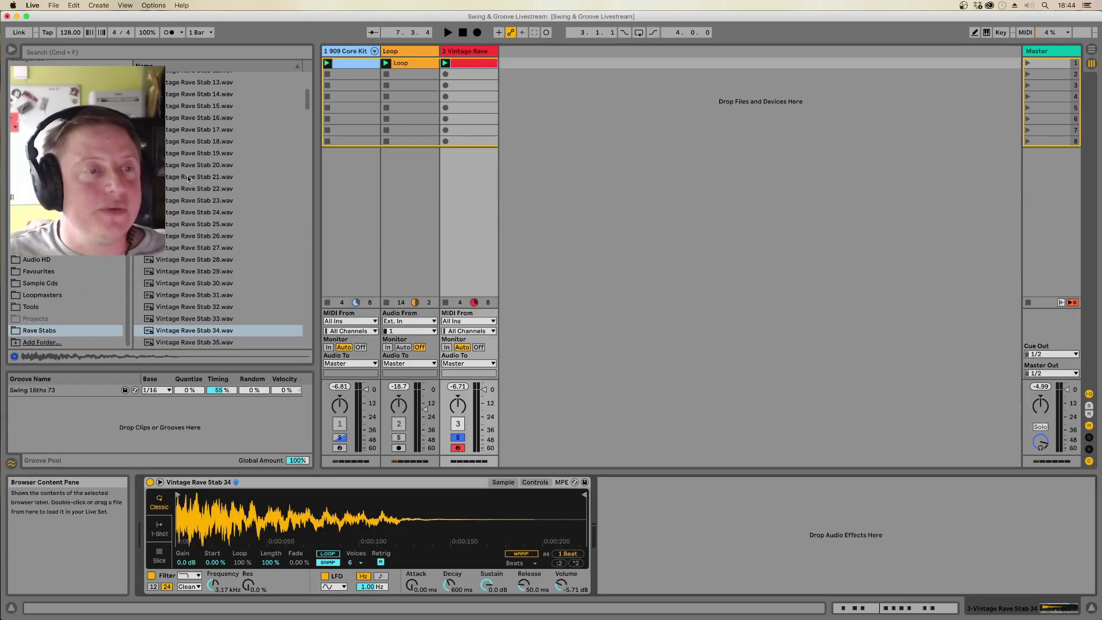
{"action": "scroll", "coordinate": [69, 229], "scroll_direction": "up", "scroll_amount": 5}
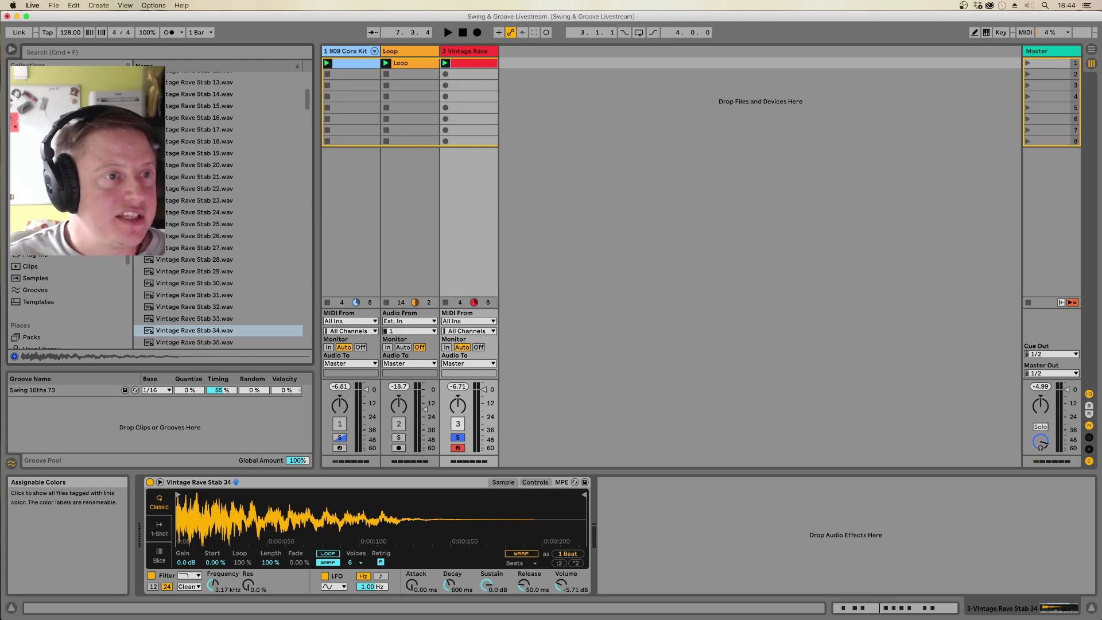
{"action": "left_click", "coordinate": [41, 219]}
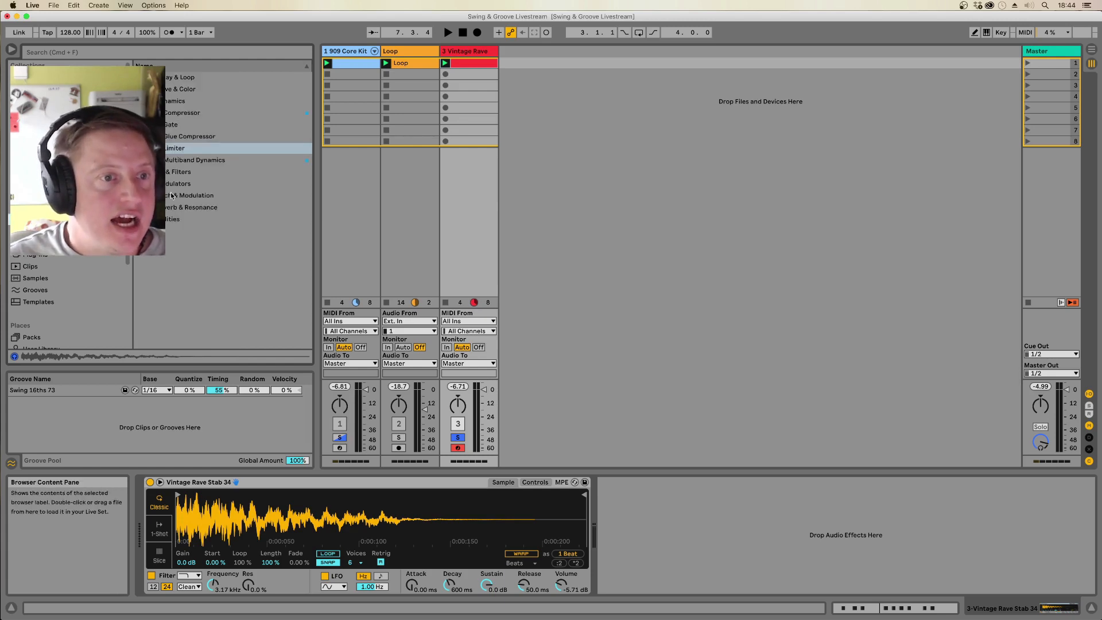
{"action": "left_click", "coordinate": [173, 77]}
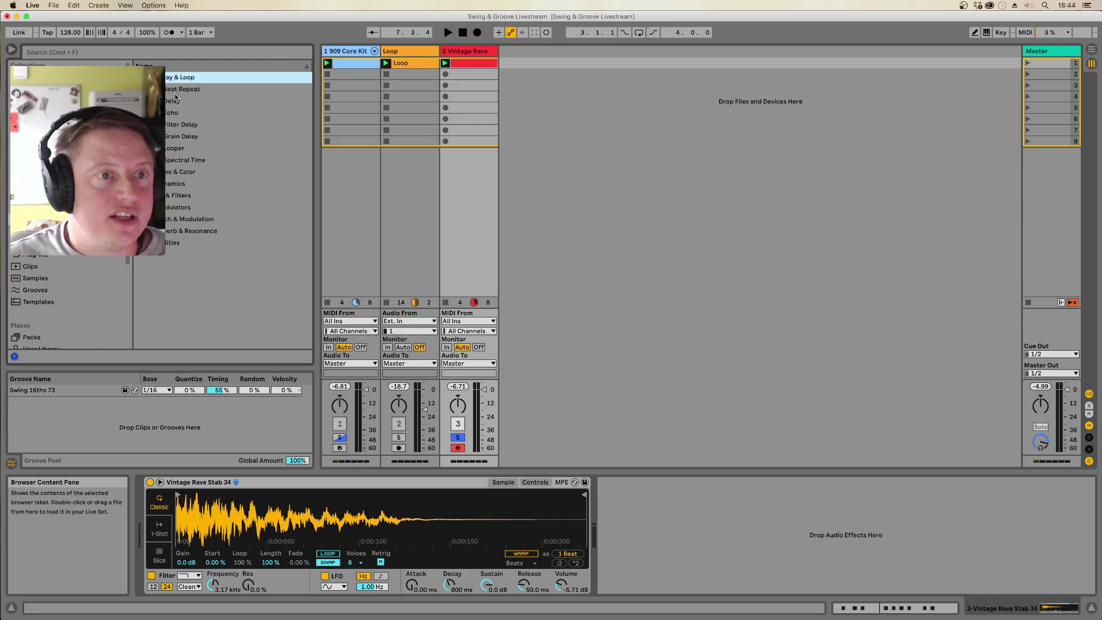
{"action": "double_click", "coordinate": [174, 113]}
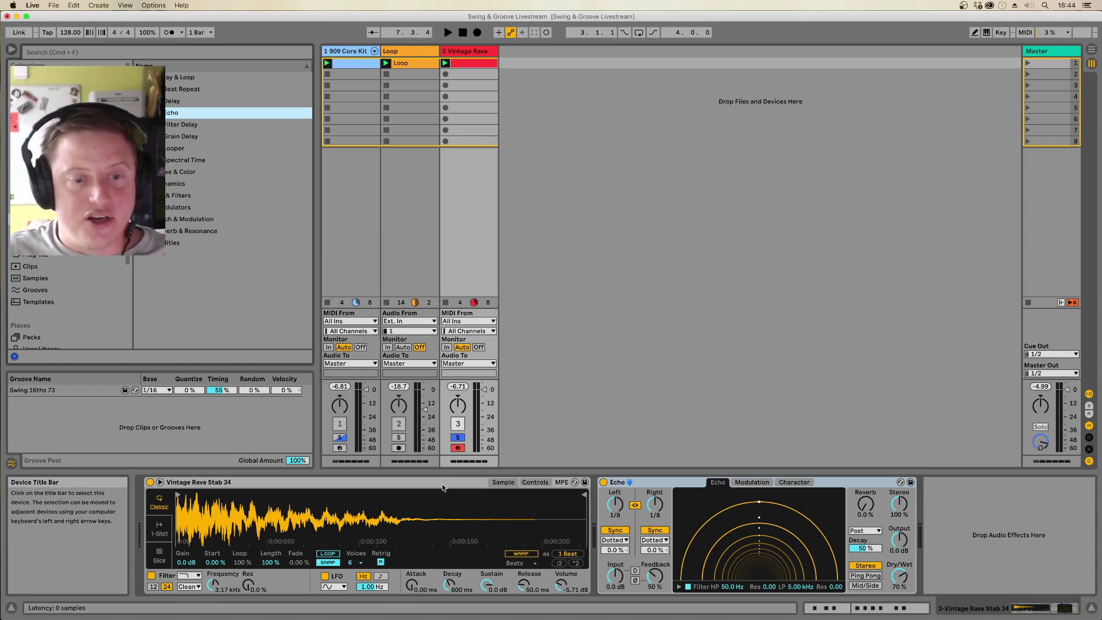
Step: Set Echo's Dry/Wet to 41% while playing the soloed tracks
{"action": "key", "text": "space"}
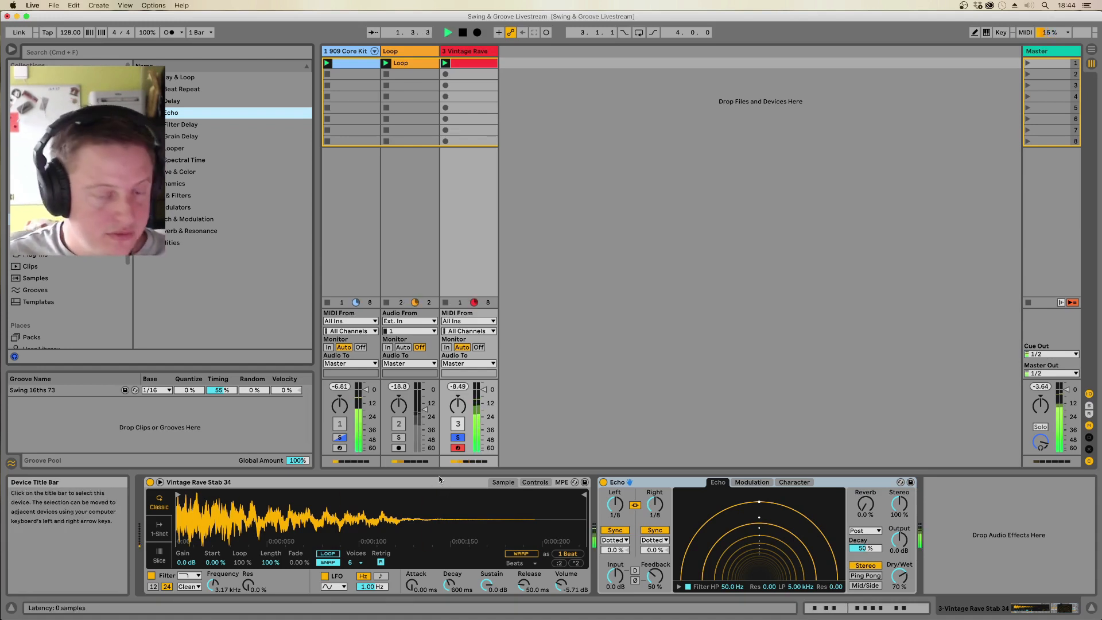
{"action": "left_click_drag", "start_coordinate": [900, 576], "coordinate": [899, 600]}
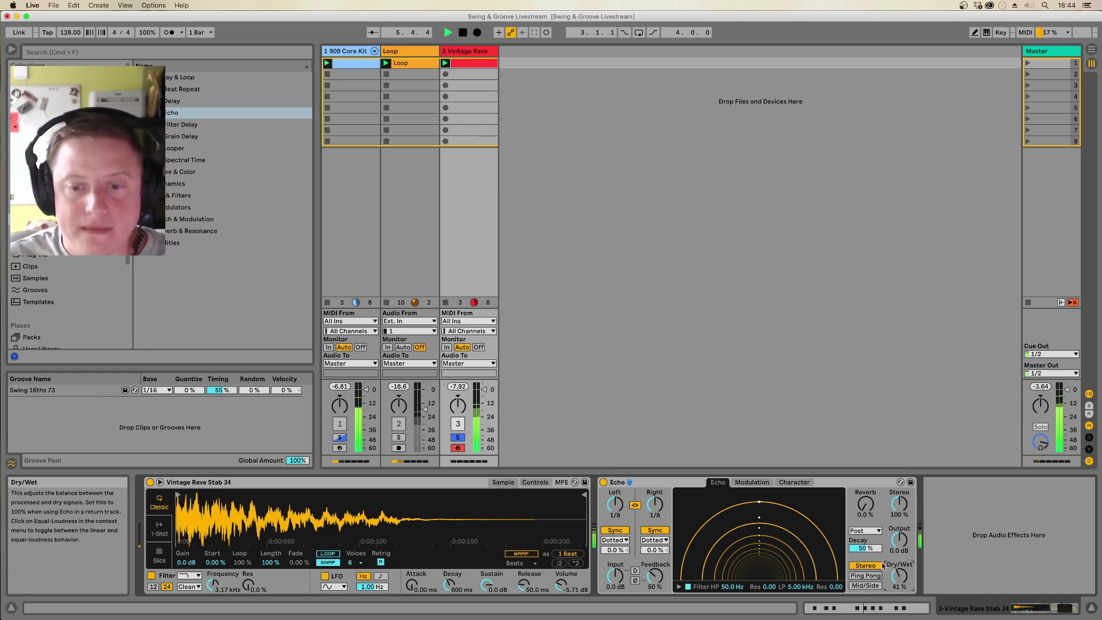
{"action": "key", "text": "space"}
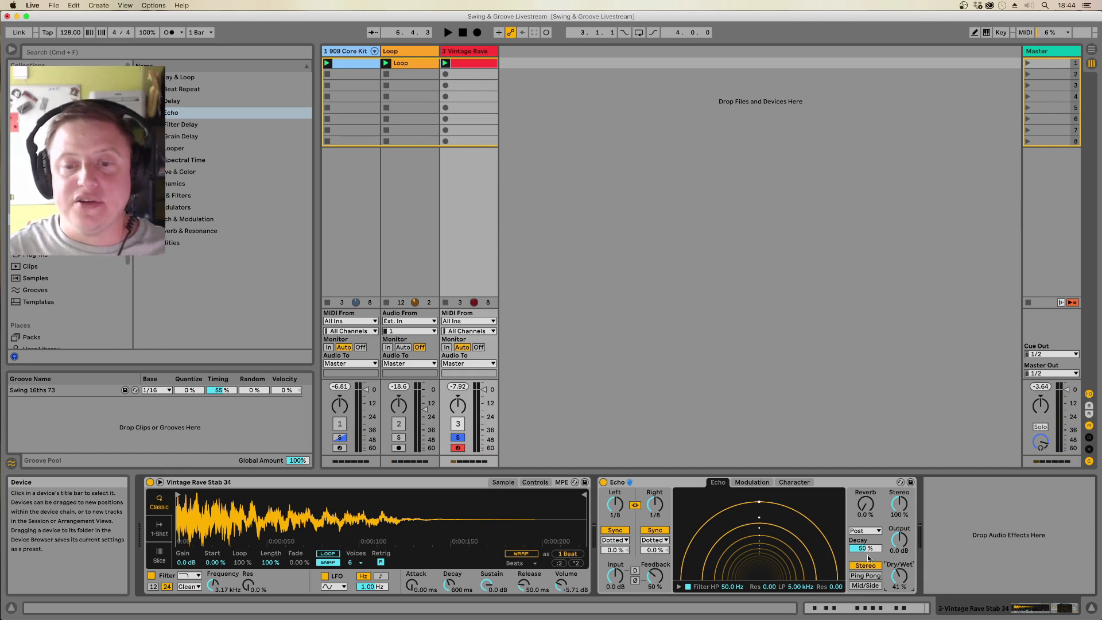
Step: Open the rave stab clip and examine the positions of its C3 notes at 1.1.3, 1.2.2 and 1.2.4 and the gap after them
{"action": "left_click", "coordinate": [481, 62]}
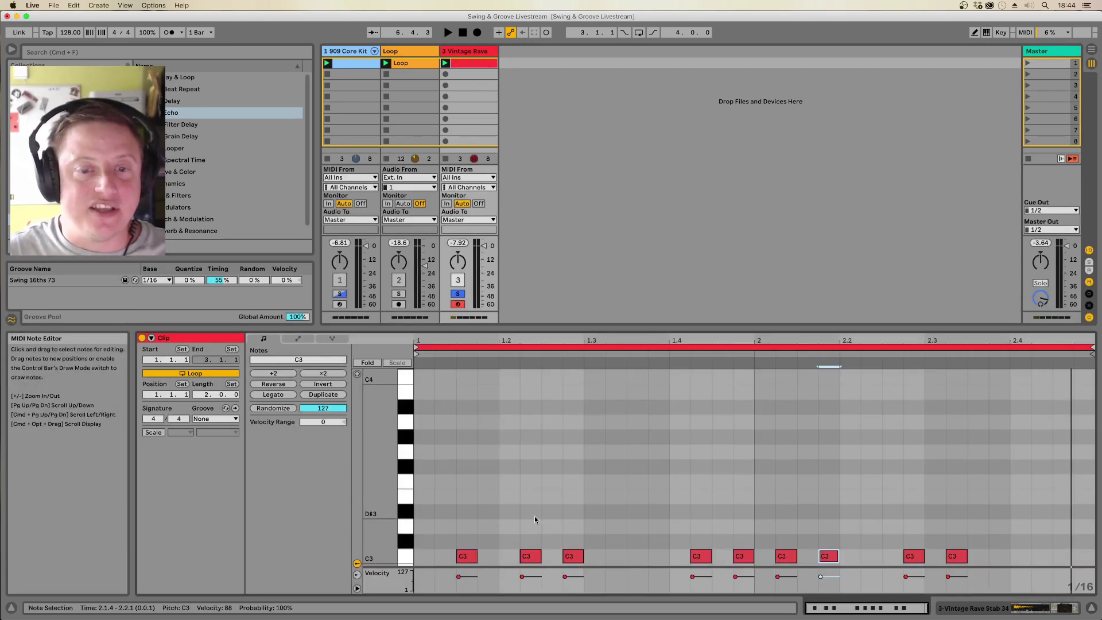
{"action": "left_click", "coordinate": [468, 556]}
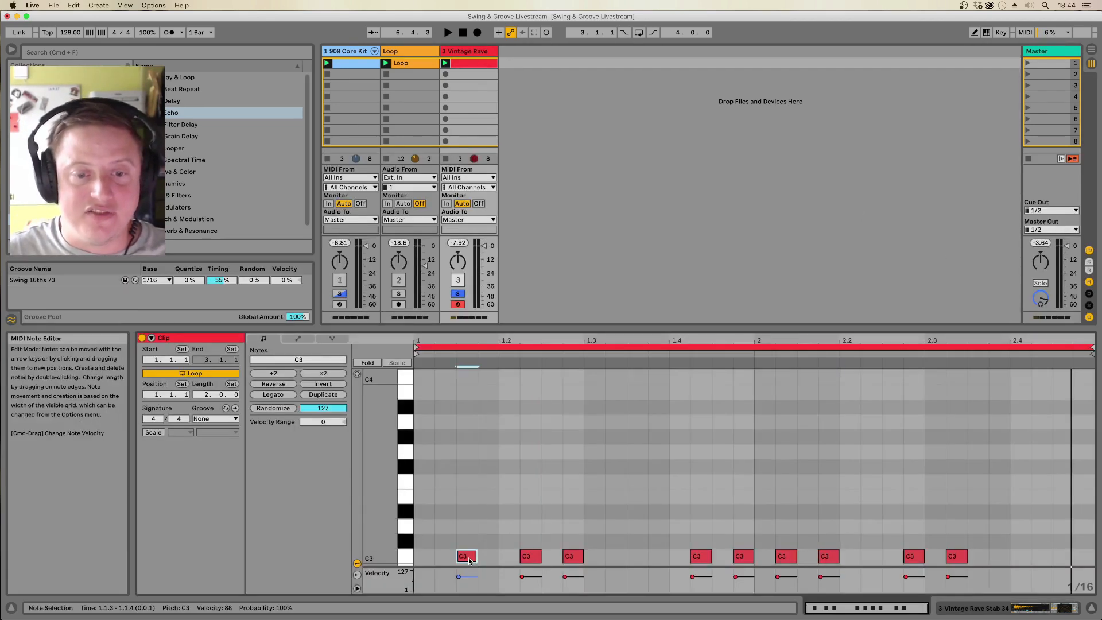
{"action": "left_click", "coordinate": [526, 558]}
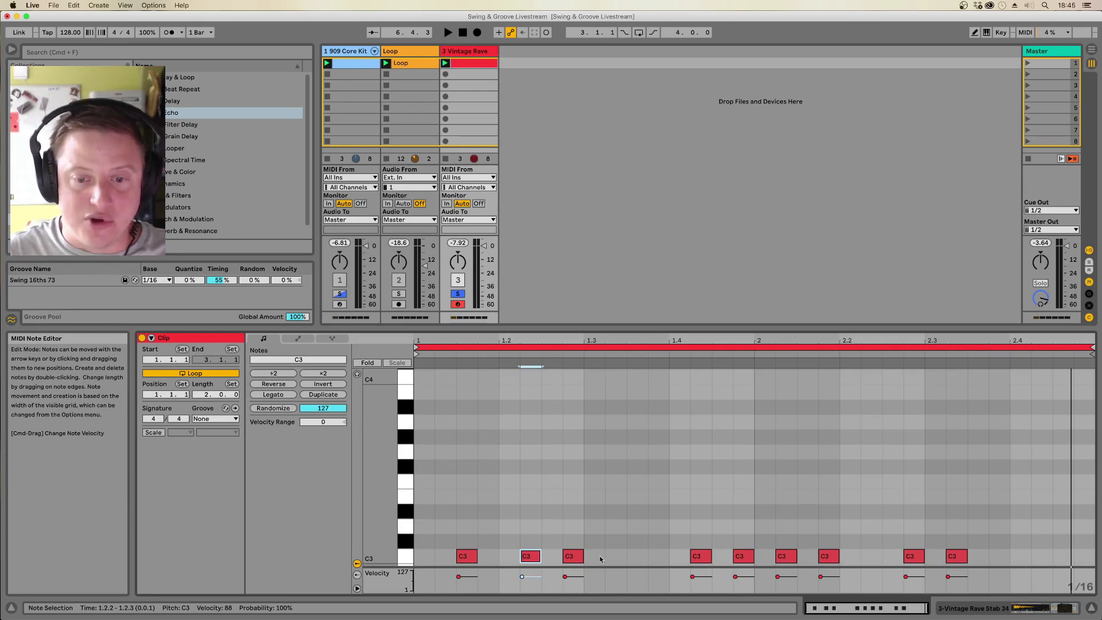
{"action": "left_click", "coordinate": [573, 556]}
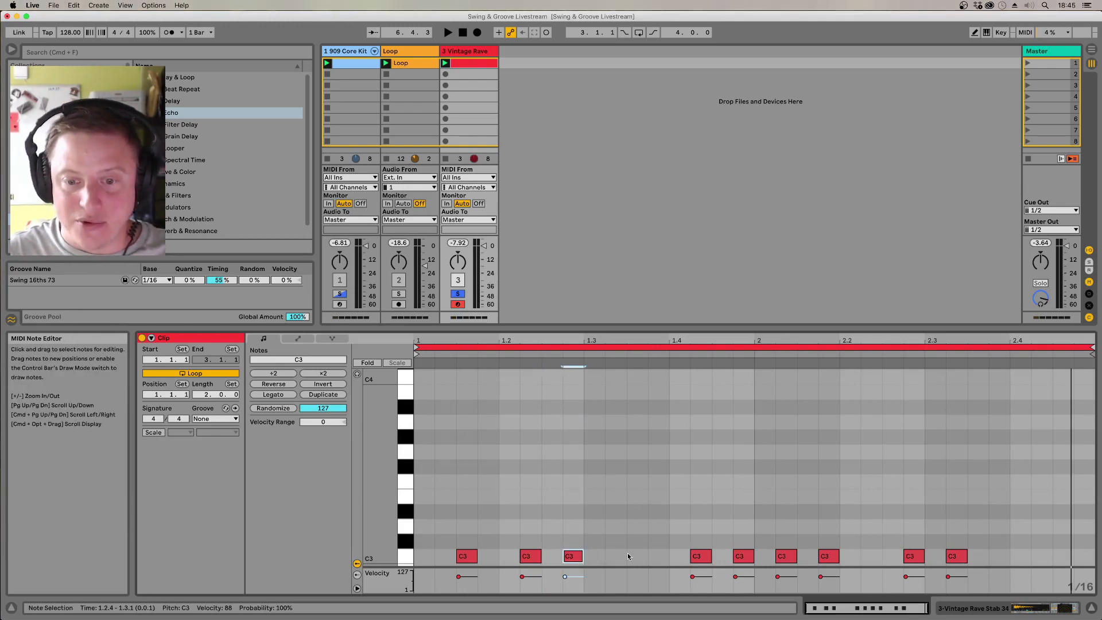
{"action": "left_click", "coordinate": [591, 557]}
{"action": "left_click", "coordinate": [630, 558]}
{"action": "left_click", "coordinate": [637, 557]}
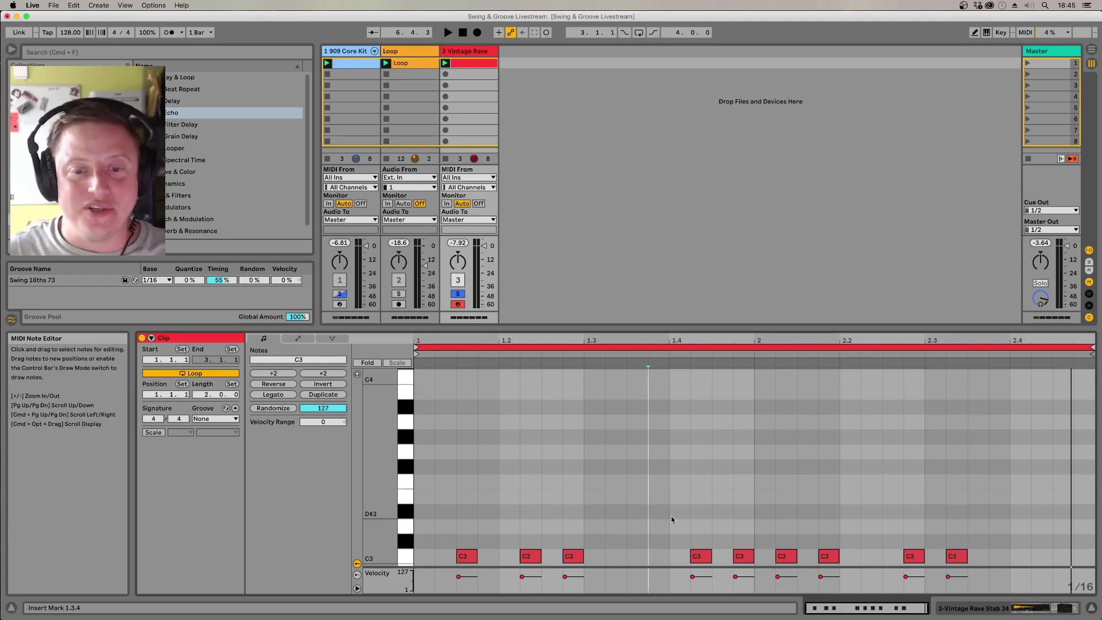
Step: Try shifting the C3 note at 1.1.3 slightly late off the grid, and undo the move
{"action": "left_click_drag", "start_coordinate": [465, 558], "coordinate": [467, 559]}
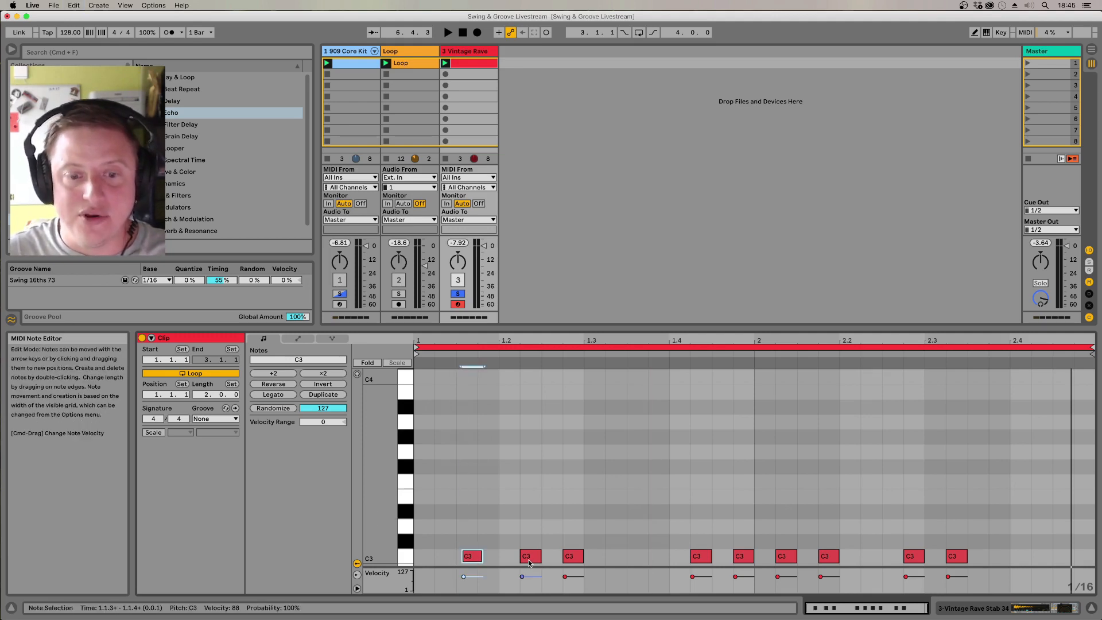
{"action": "mouse_move", "coordinate": [541, 546]}
{"action": "left_mouse_down"}
{"action": "mouse_move", "coordinate": [574, 557]}
{"action": "mouse_move", "coordinate": [533, 559]}
{"action": "left_mouse_up"}
{"action": "key", "text": "super+z"}
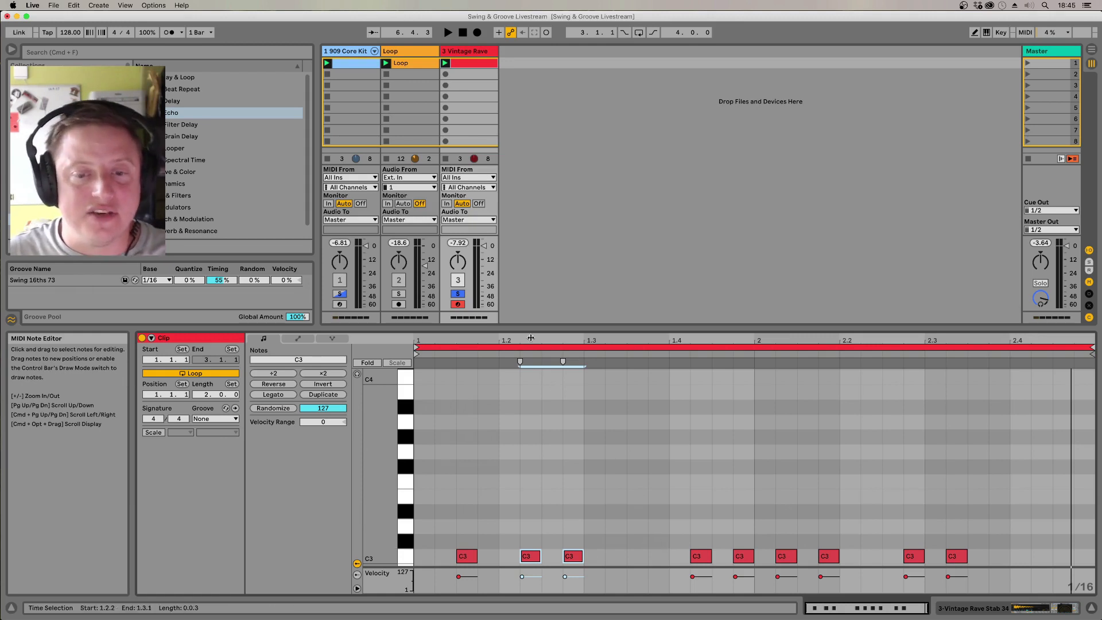
Step: Play the set and apply the Swing 16ths 73 groove to the rave stab clip
{"action": "key", "text": "space"}
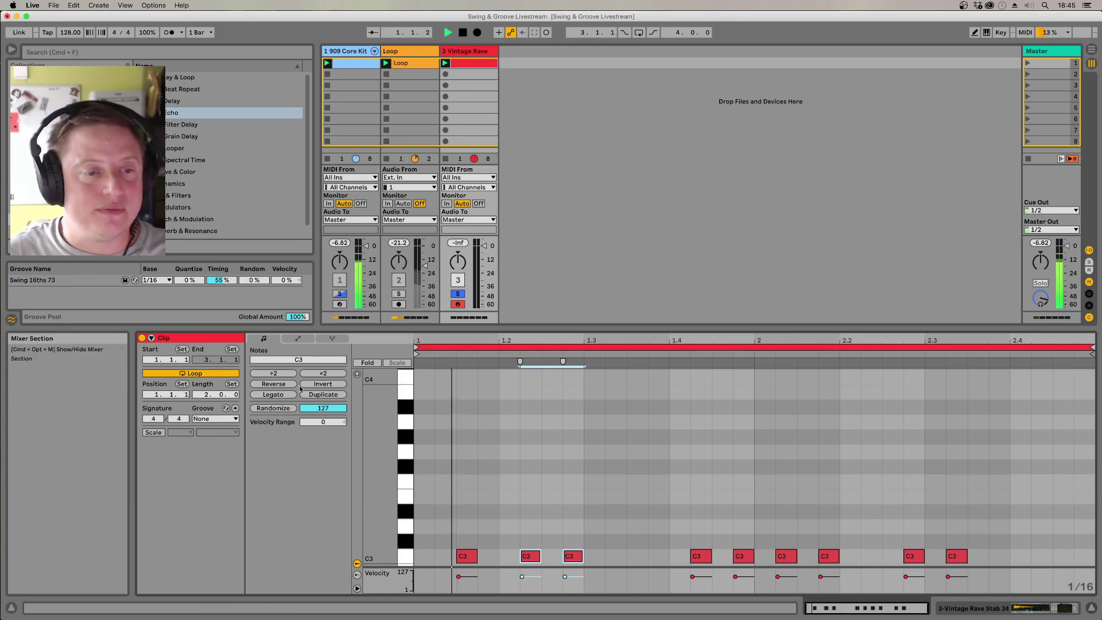
{"action": "left_click", "coordinate": [219, 420]}
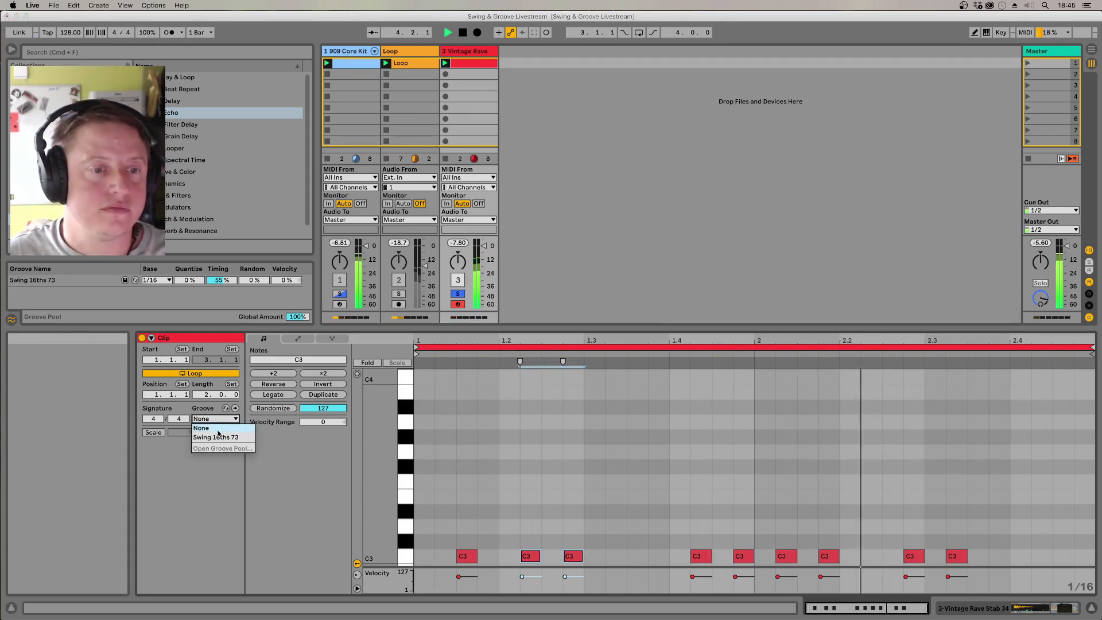
{"action": "left_click", "coordinate": [219, 435]}
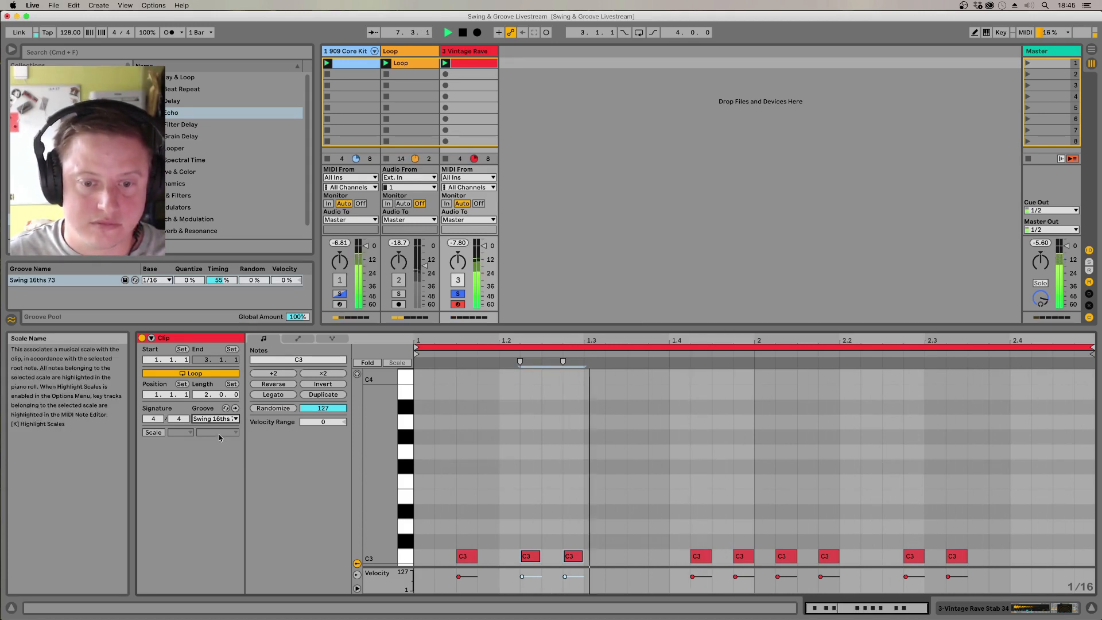
Step: Add a C3 note at 2.2.3 in the rave stab clip and delete the one at 2.2.4, listening to the change
{"action": "left_click", "coordinate": [840, 524]}
{"action": "double_click", "coordinate": [886, 555]}
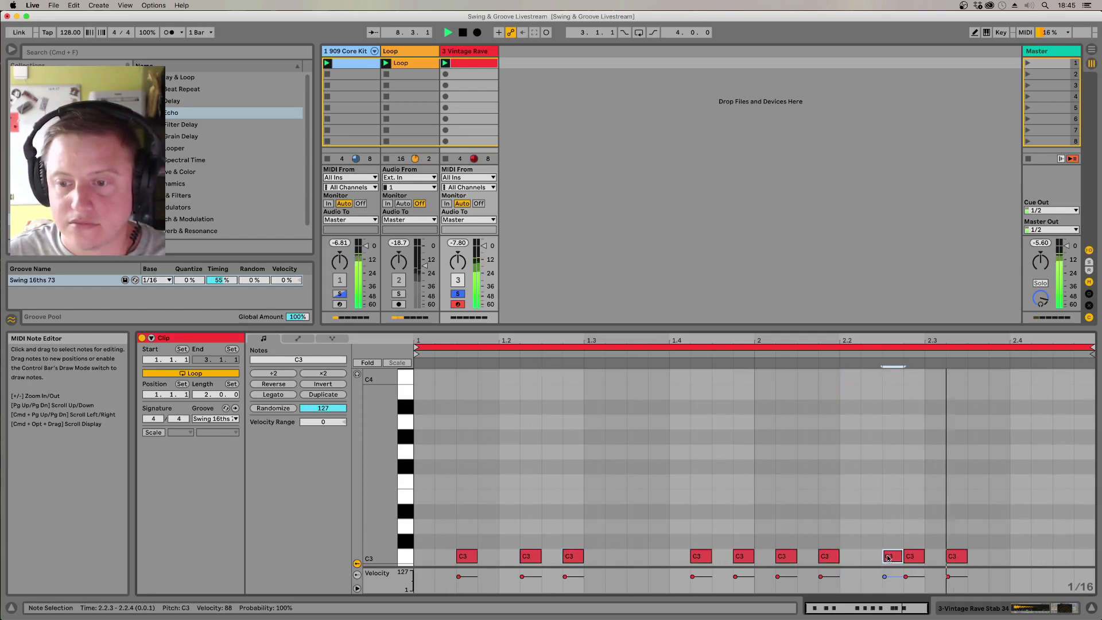
{"action": "double_click", "coordinate": [917, 556]}
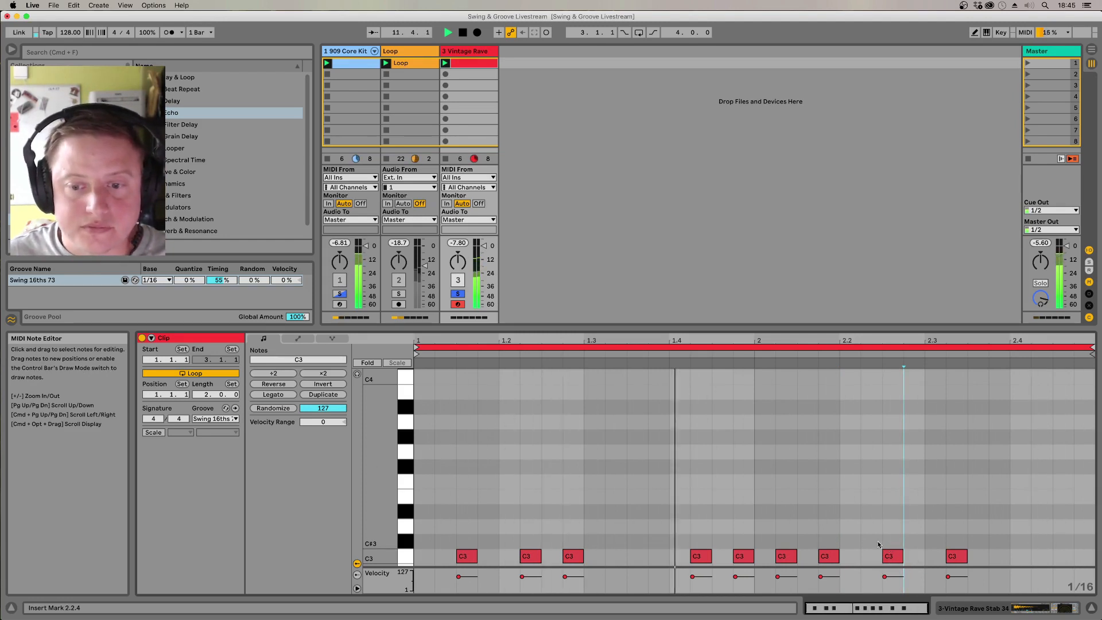
{"action": "key", "text": "space"}
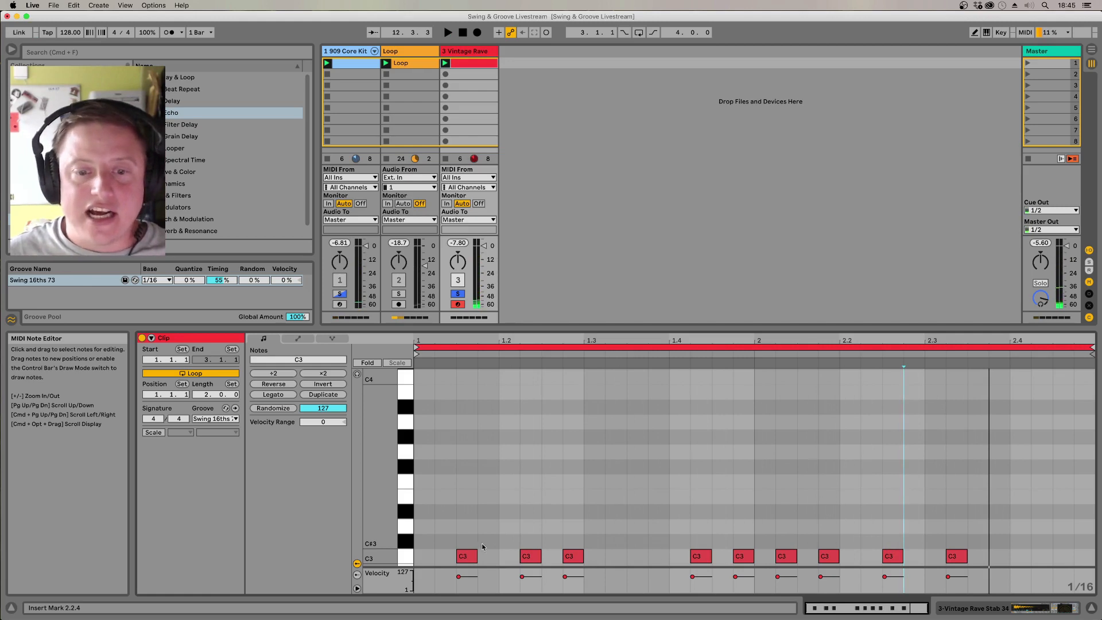
Step: Draw an E3 note at 1.1.1 in the rave stab clip, lengthen it to one beat, and delete it
{"action": "left_click", "coordinate": [465, 557]}
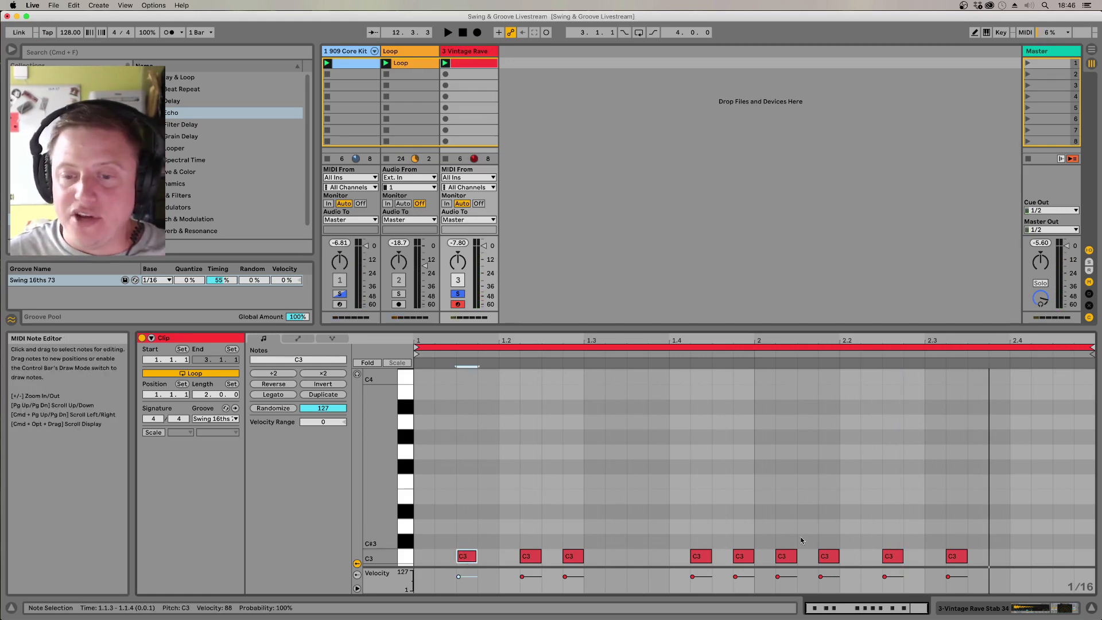
{"action": "left_click", "coordinate": [892, 556]}
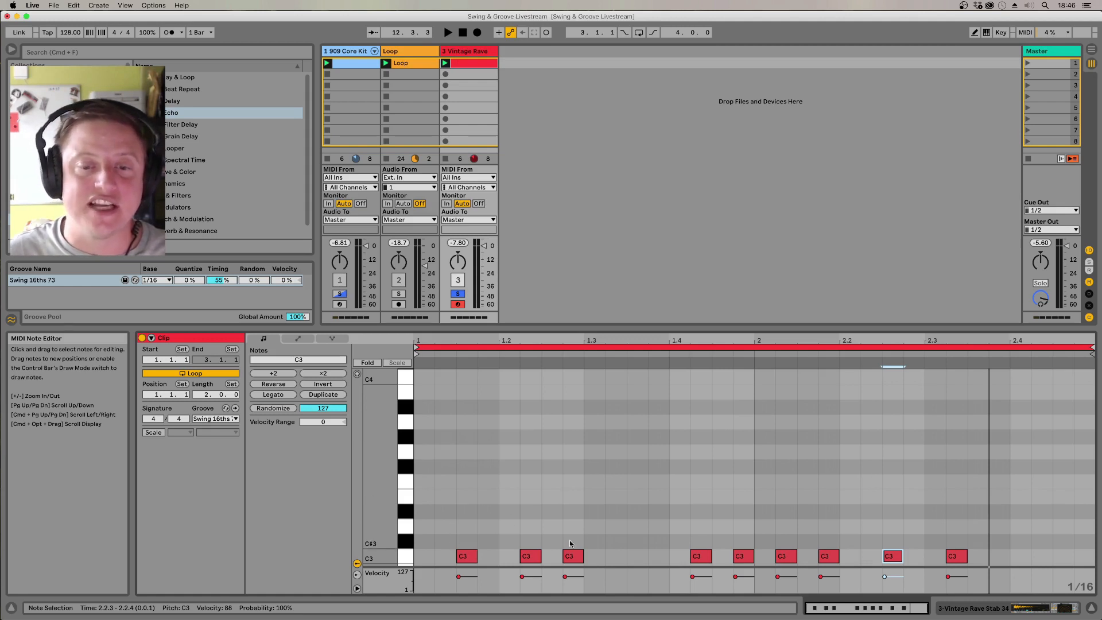
{"action": "double_click", "coordinate": [428, 496]}
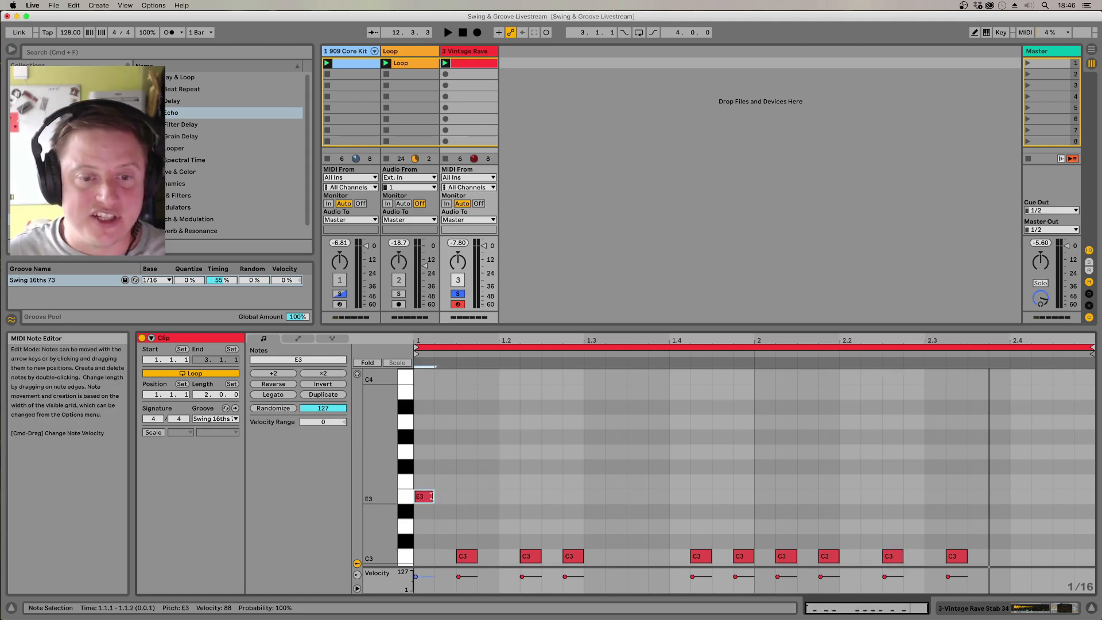
{"action": "left_click_drag", "start_coordinate": [432, 495], "coordinate": [503, 496]}
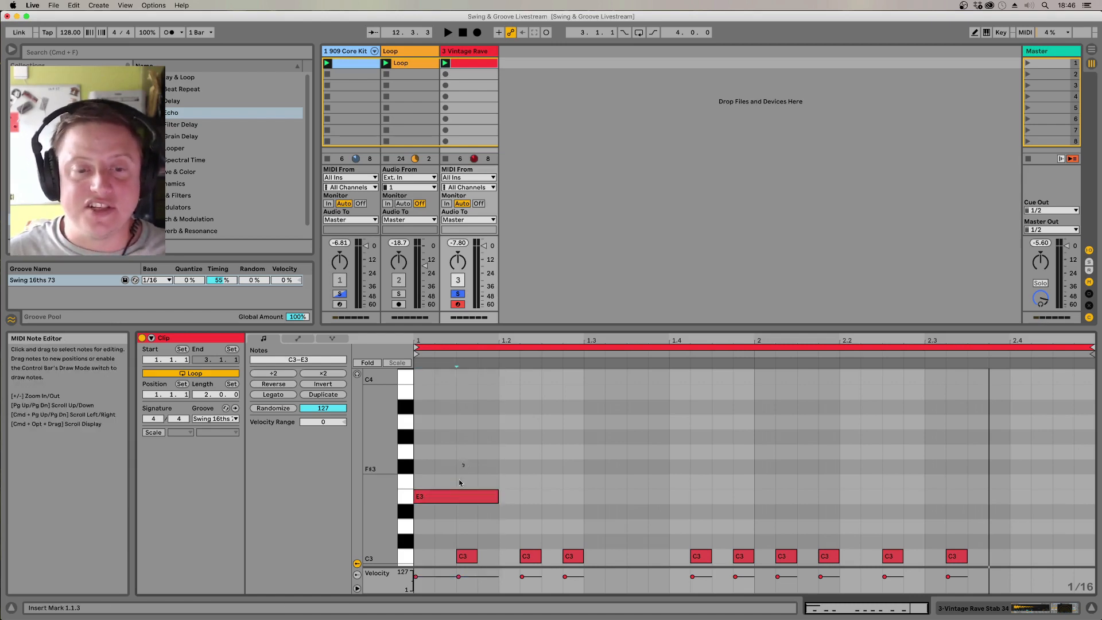
{"action": "double_click", "coordinate": [450, 498]}
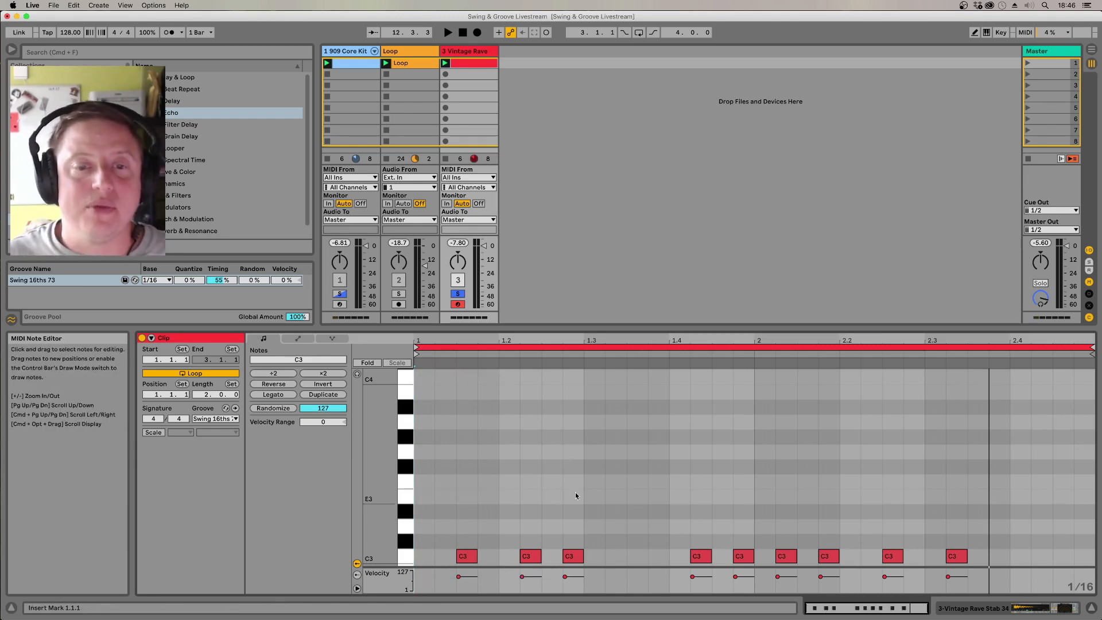
Step: Play the set briefly, open the Vintage Rave track's devices and set Echo's left and right sync modes to Notes
{"action": "key", "text": "space"}
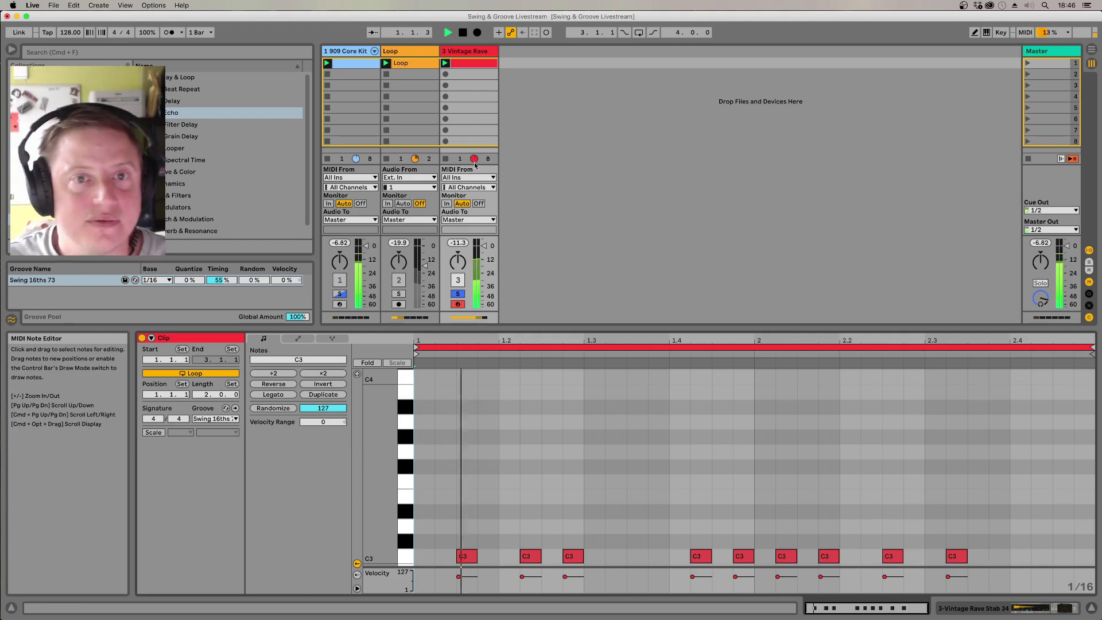
{"action": "double_click", "coordinate": [466, 51]}
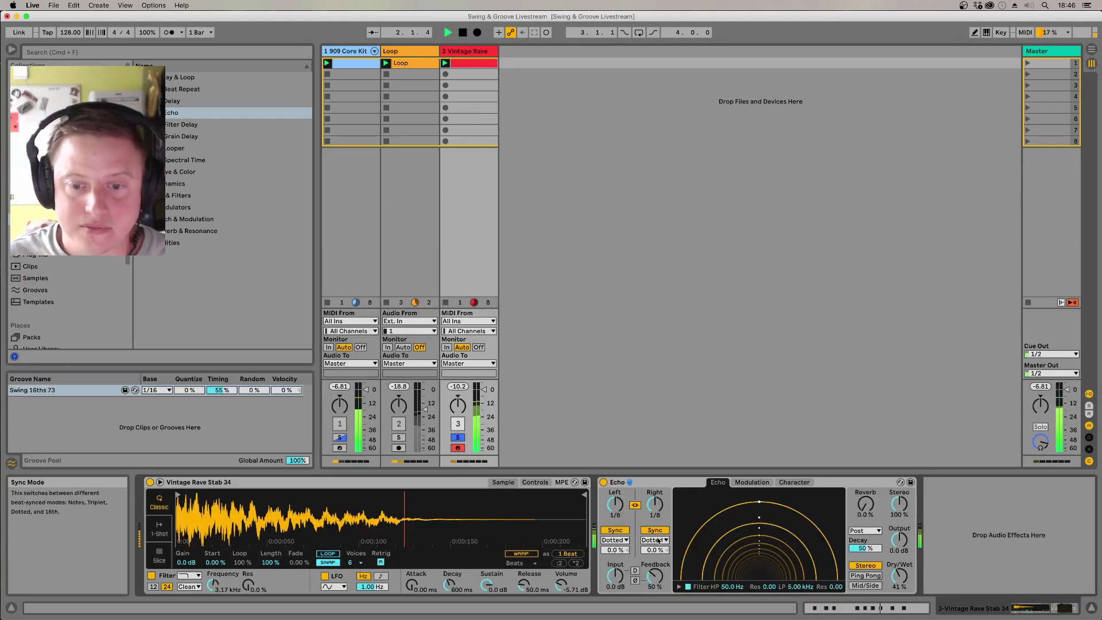
{"action": "key", "text": "space"}
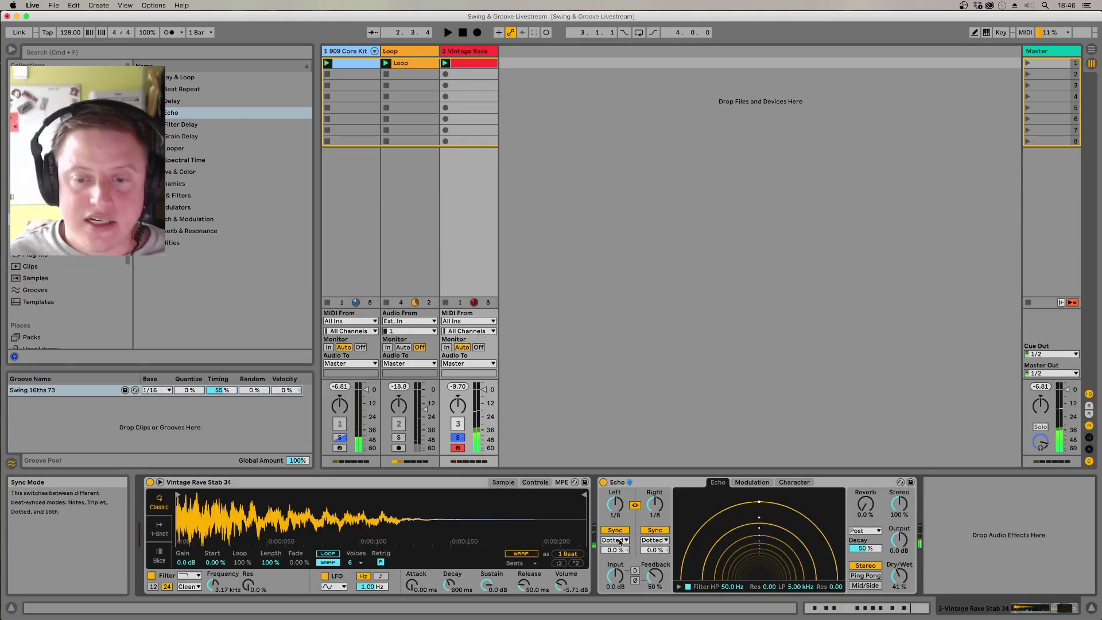
{"action": "left_click", "coordinate": [614, 540]}
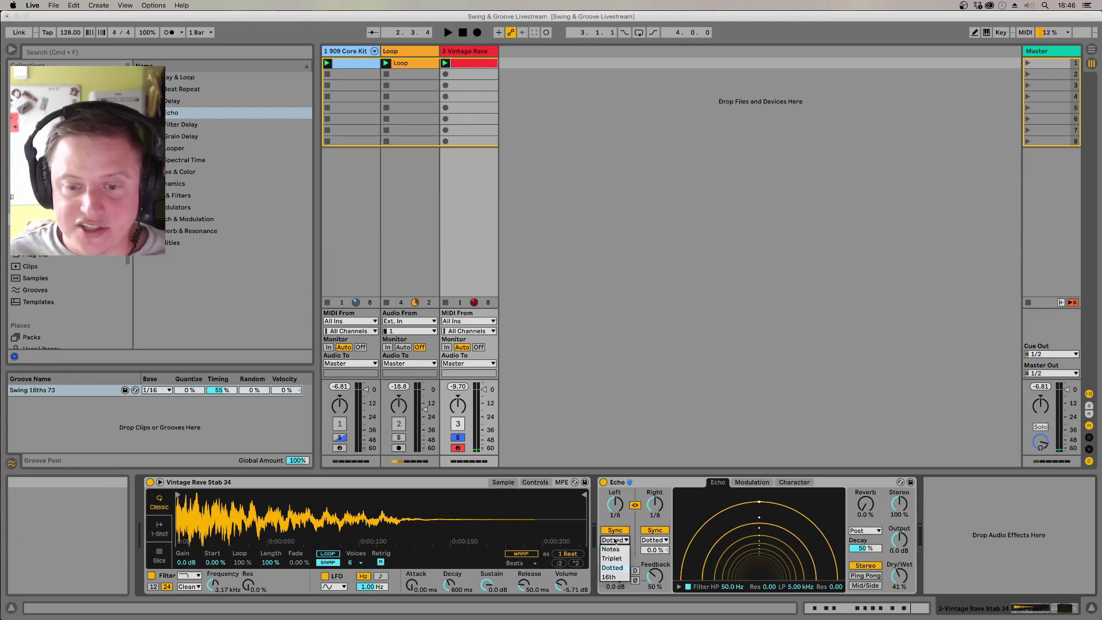
{"action": "left_click", "coordinate": [611, 550]}
{"action": "left_click", "coordinate": [655, 540]}
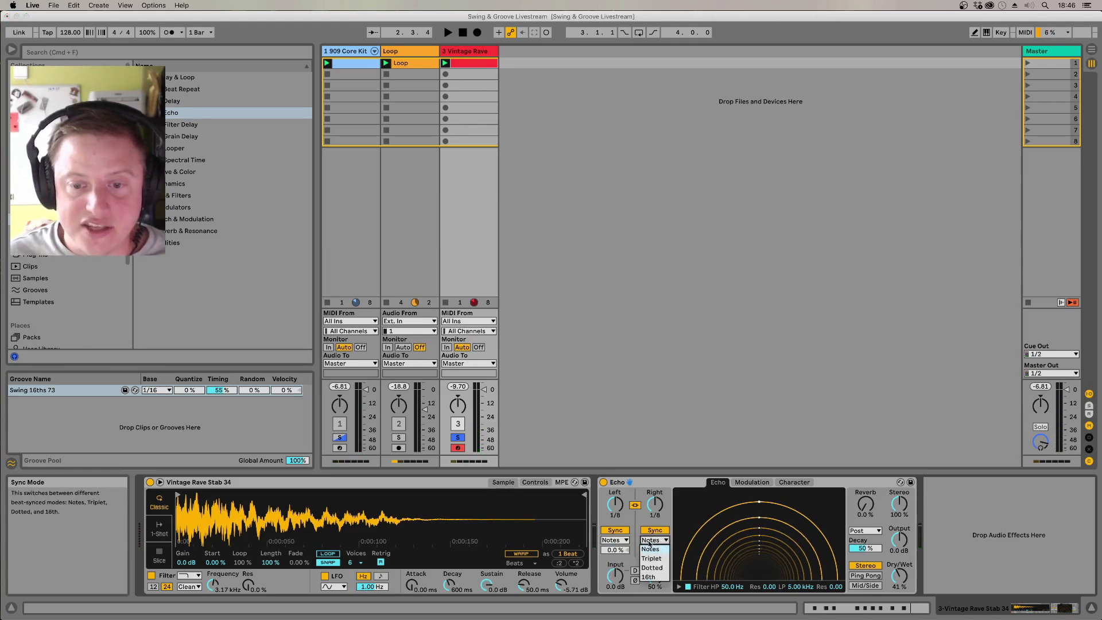
{"action": "left_click", "coordinate": [650, 549]}
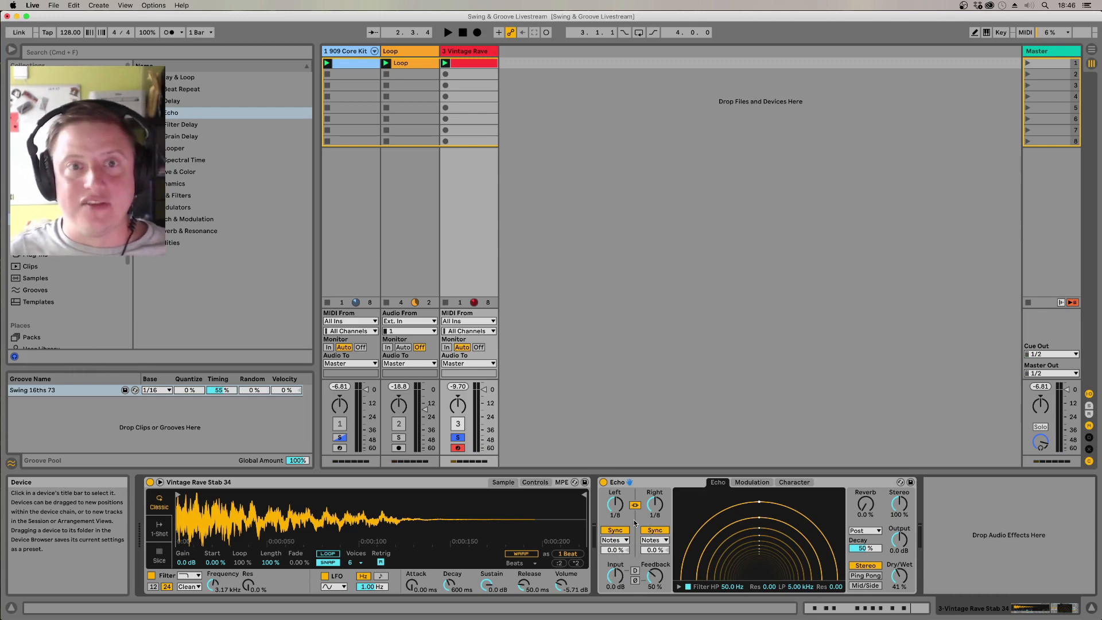
Step: Play the set and raise Echo's Dry/Wet on the Vintage Rave track to 49 %
{"action": "key", "text": "space"}
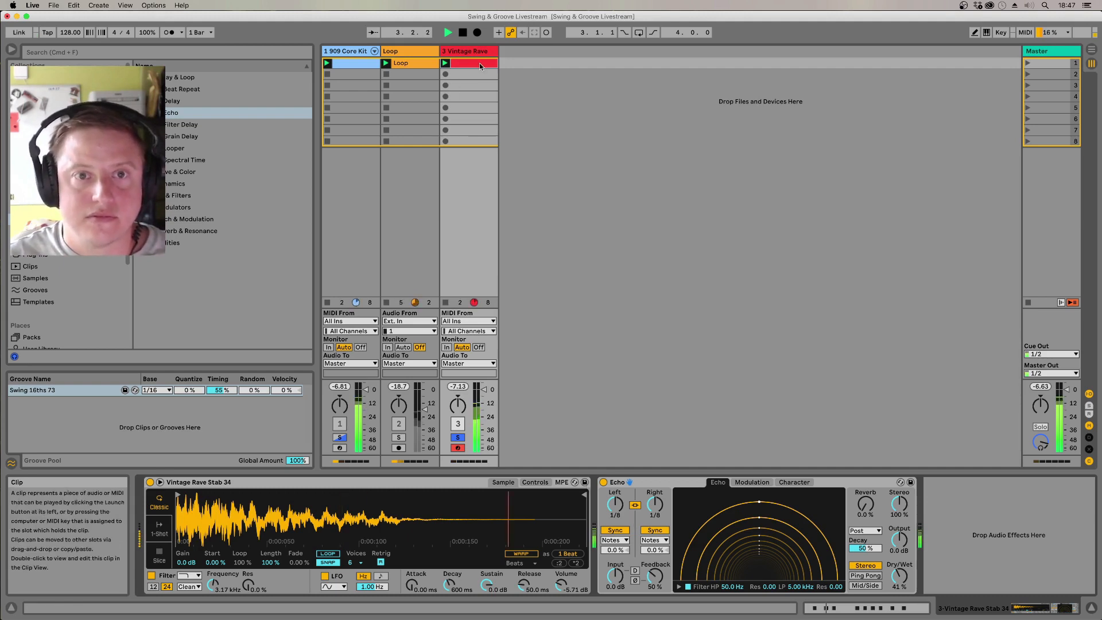
{"action": "left_click_drag", "start_coordinate": [899, 573], "coordinate": [899, 563]}
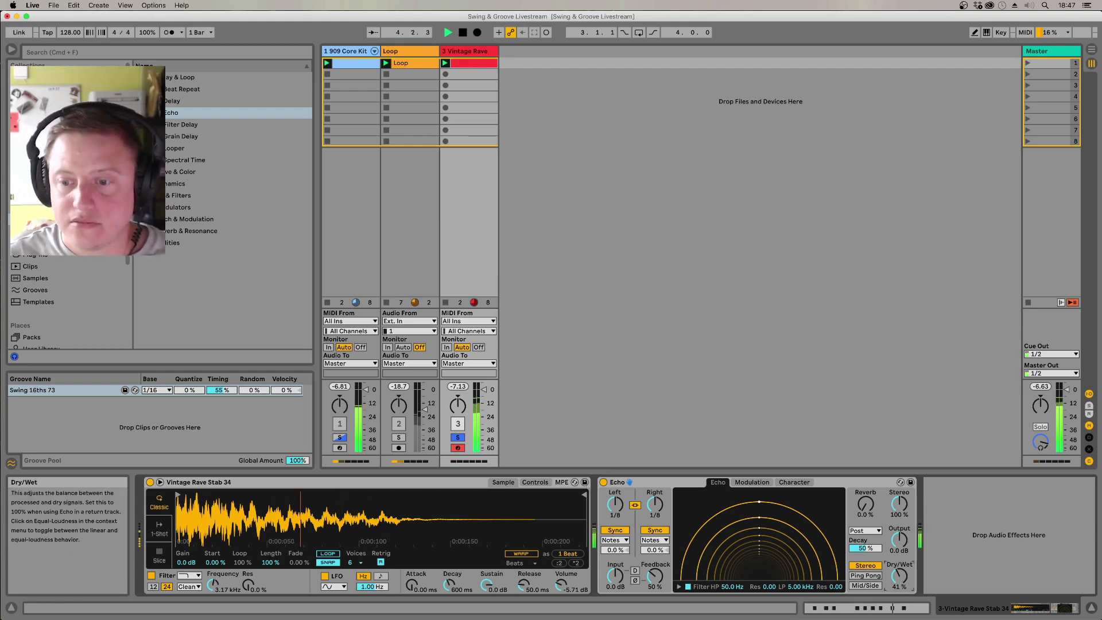
Step: Open the rave stab clip and delete the C3 note at 2.1.2 while the set plays
{"action": "left_click", "coordinate": [474, 63]}
{"action": "left_click", "coordinate": [783, 557]}
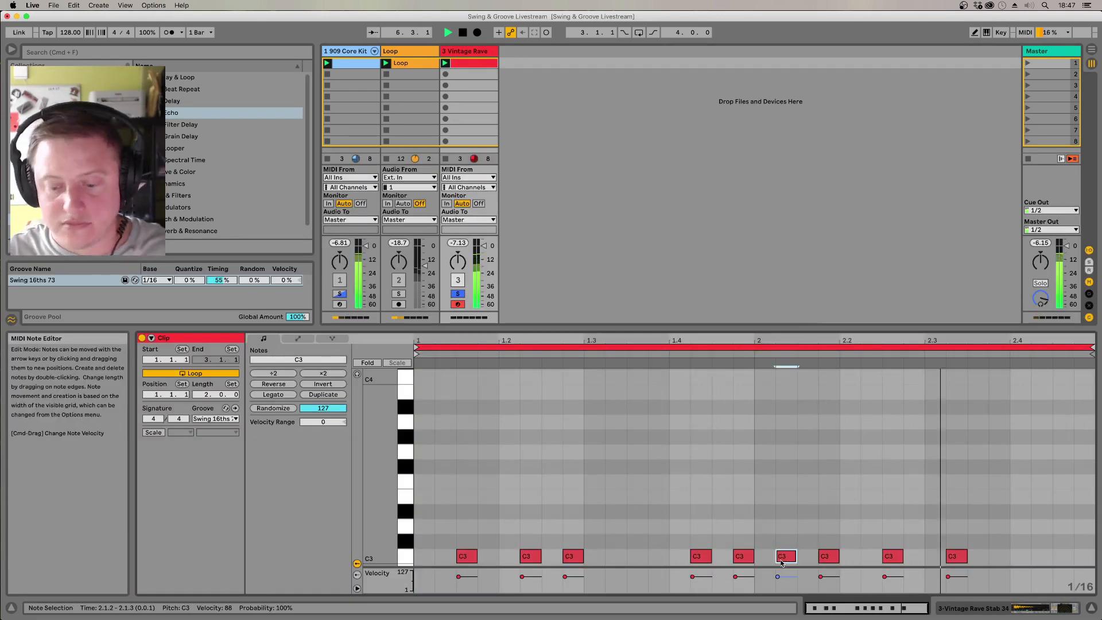
{"action": "key", "text": "Delete"}
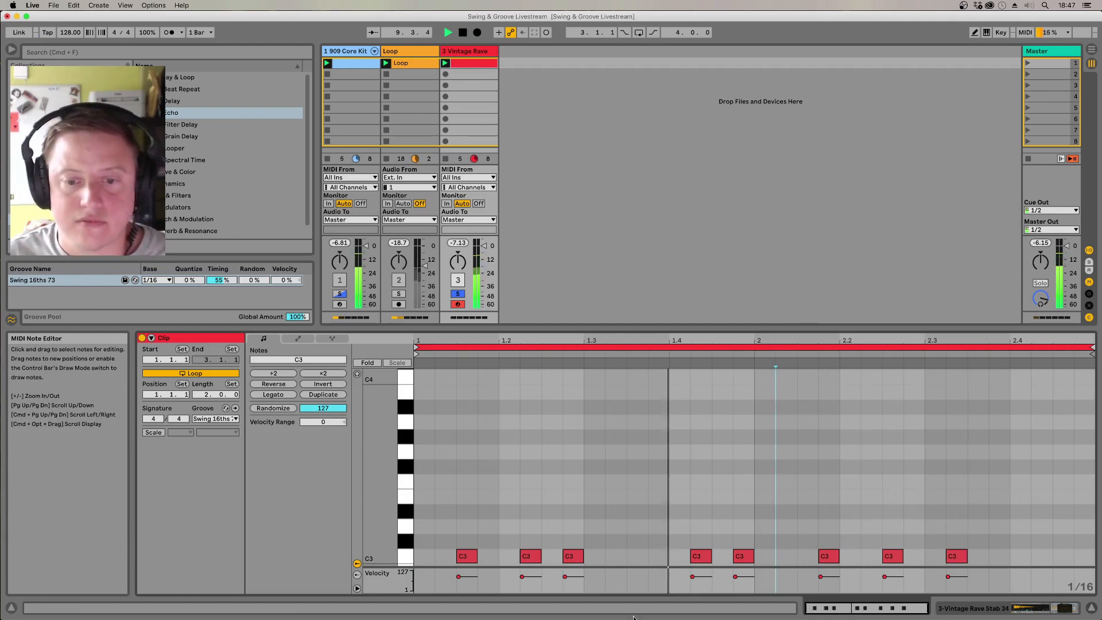
Step: Lower the velocity of the C3 note at 1.2.4 to 72 and of the one at 1.4.4 to 66
{"action": "left_click", "coordinate": [568, 556]}
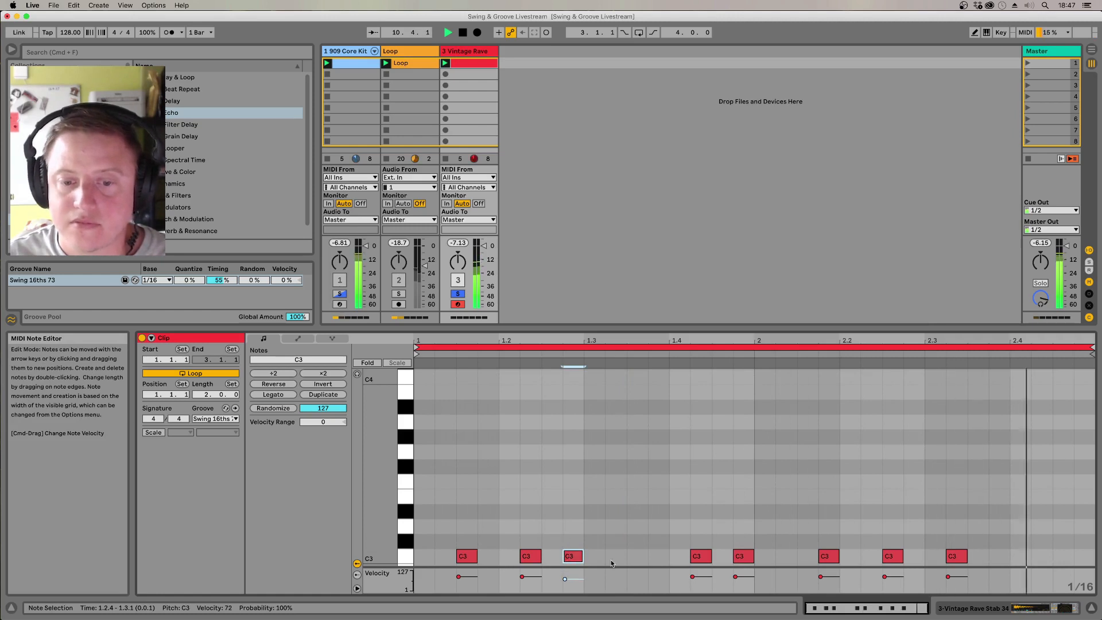
{"action": "left_click", "coordinate": [741, 556]}
{"action": "left_click_drag", "start_coordinate": [742, 556], "coordinate": [742, 558]}
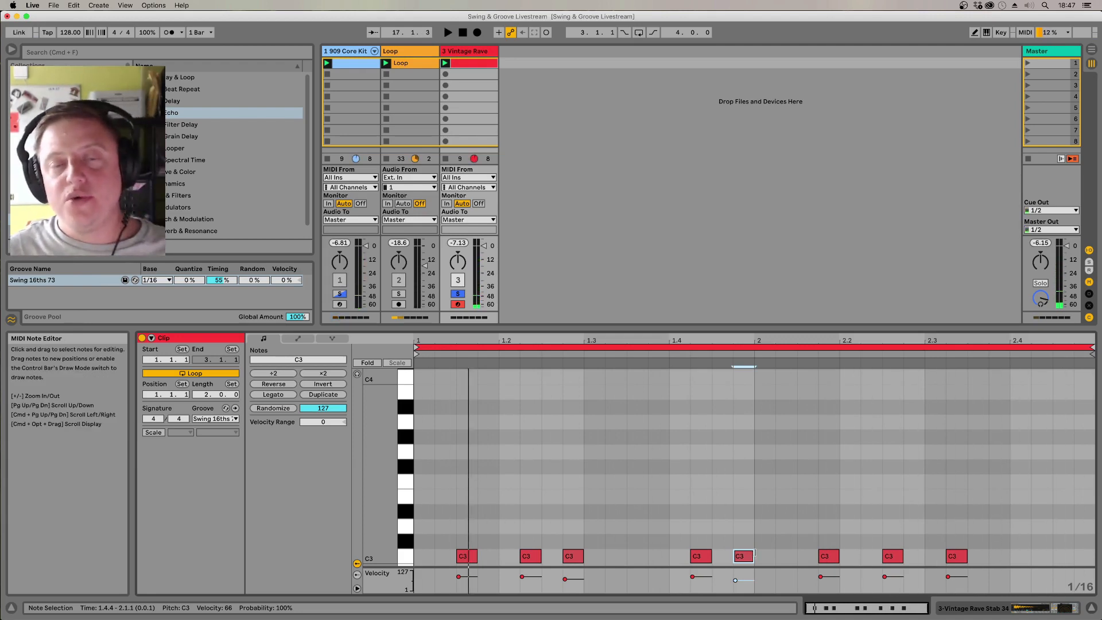
Step: Show the Vintage Rave track's devices and set Echo's linked left and right delay times to 1/4
{"action": "double_click", "coordinate": [455, 49]}
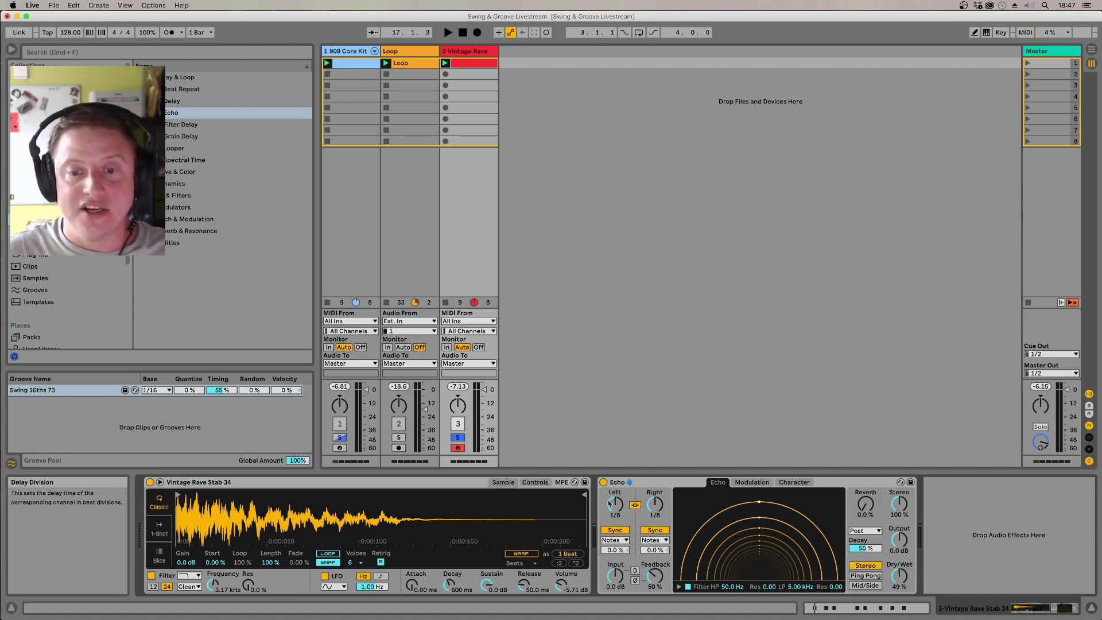
{"action": "mouse_move", "coordinate": [615, 504]}
{"action": "left_mouse_down"}
{"action": "mouse_move", "coordinate": [615, 487]}
{"action": "mouse_move", "coordinate": [615, 498]}
{"action": "left_mouse_up"}
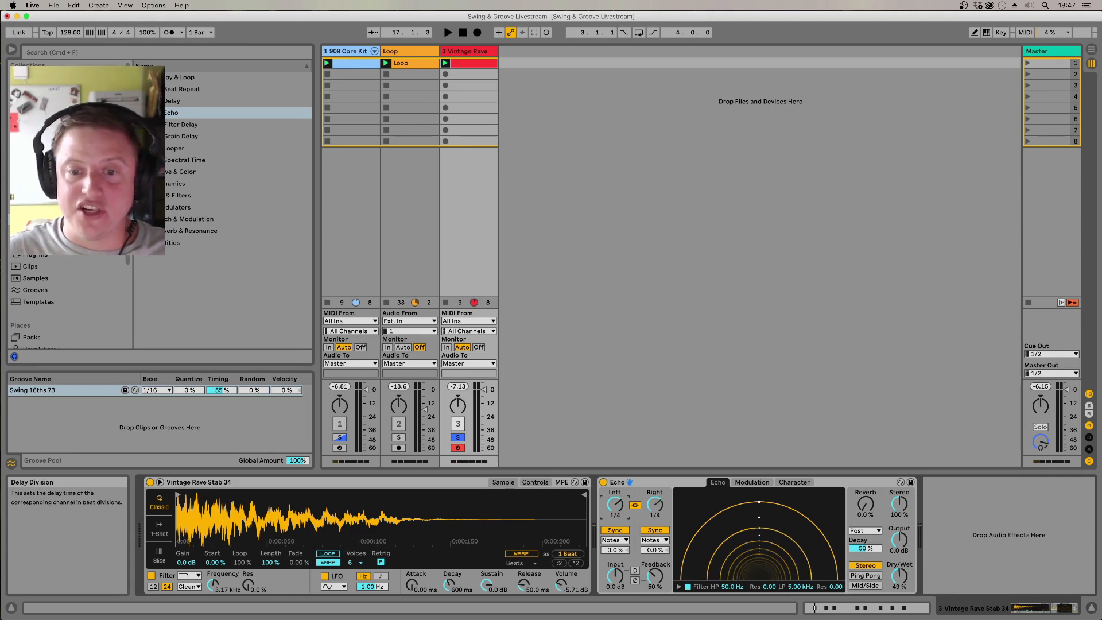